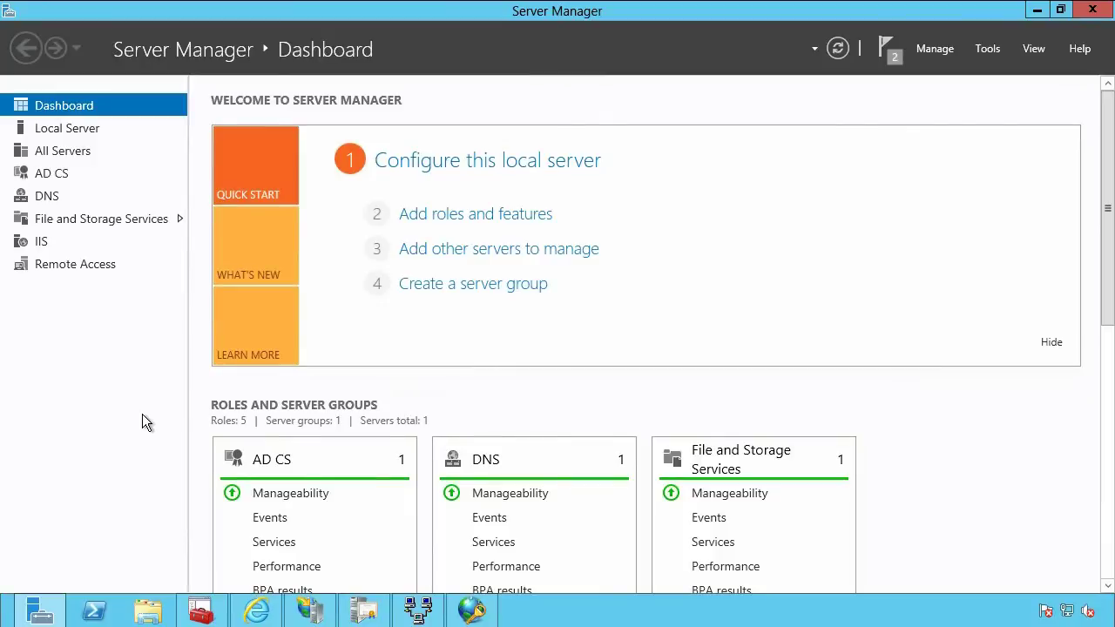
# Switch to the Certification Authority console and examine the existing certificate under Issued Certificates of nuggetlab-RRAS01-CA.
pyautogui.click(352, 620)
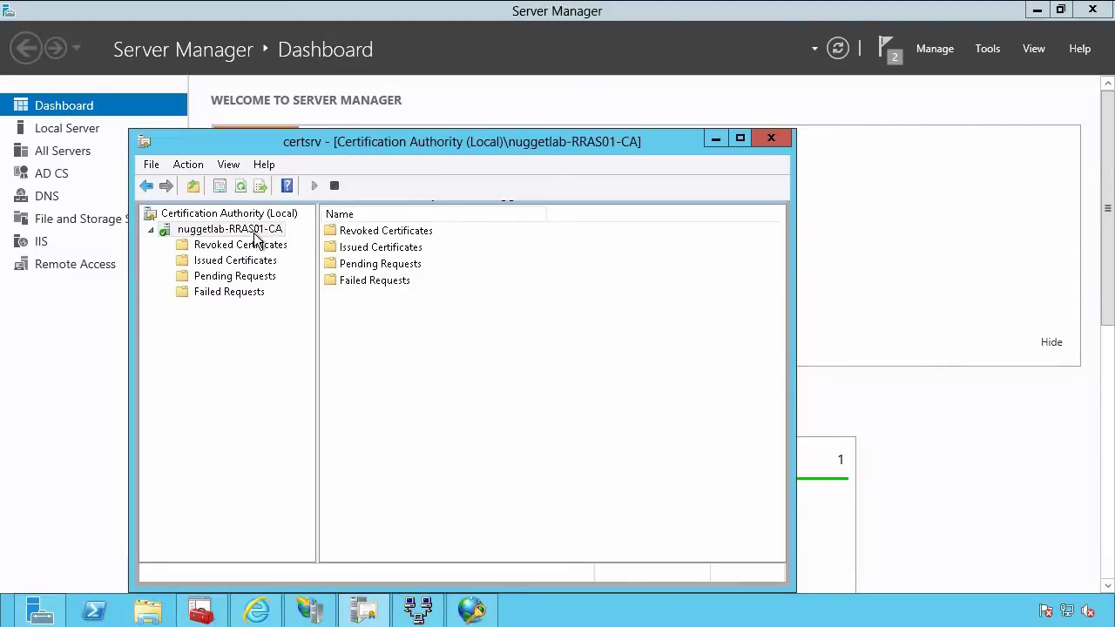
pyautogui.click(254, 260)
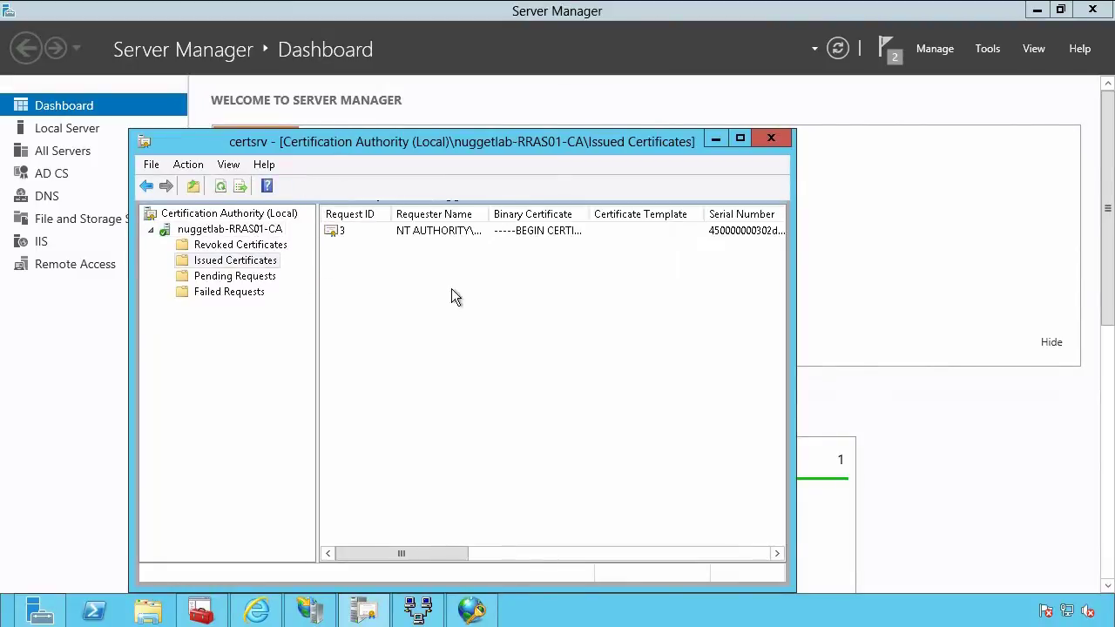
pyautogui.click(491, 231)
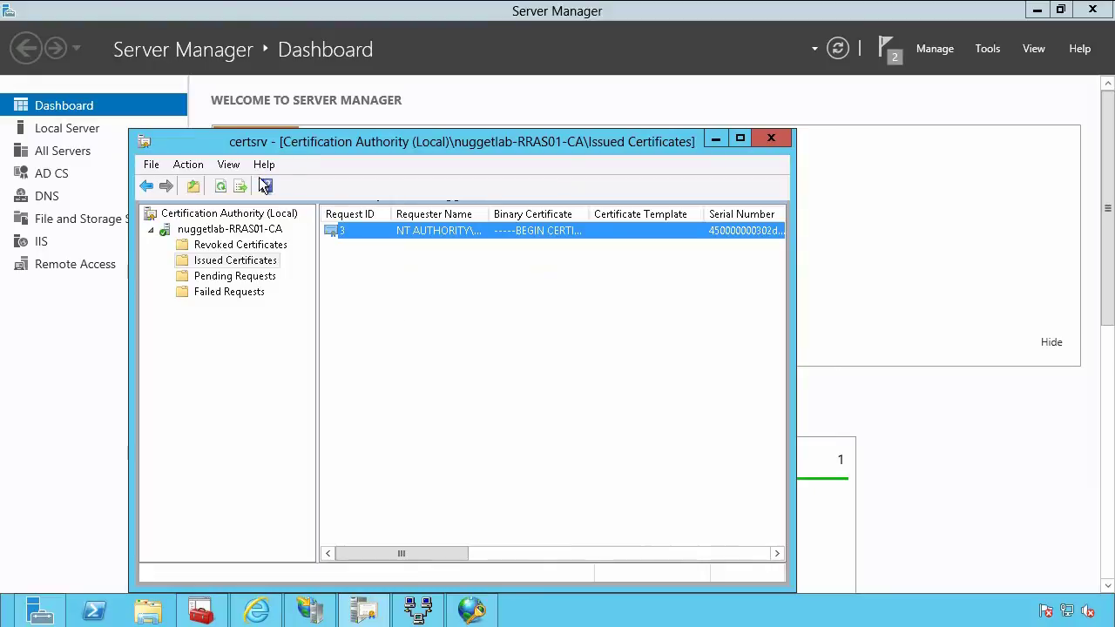
pyautogui.click(261, 615)
pyautogui.click(1084, 92)
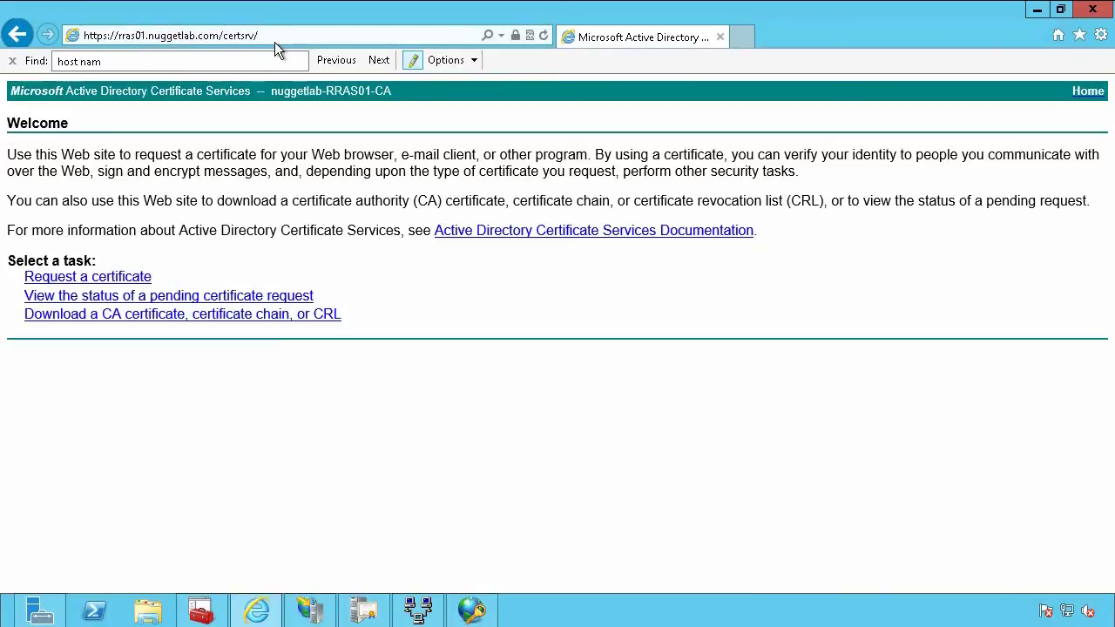
pyautogui.click(120, 36)
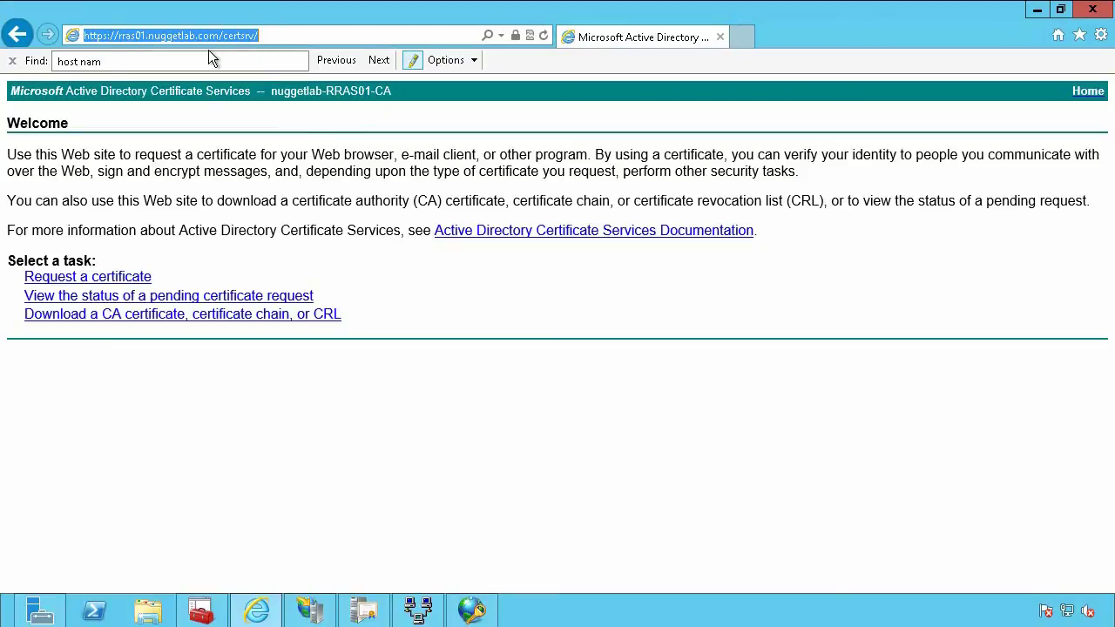
pyautogui.click(254, 143)
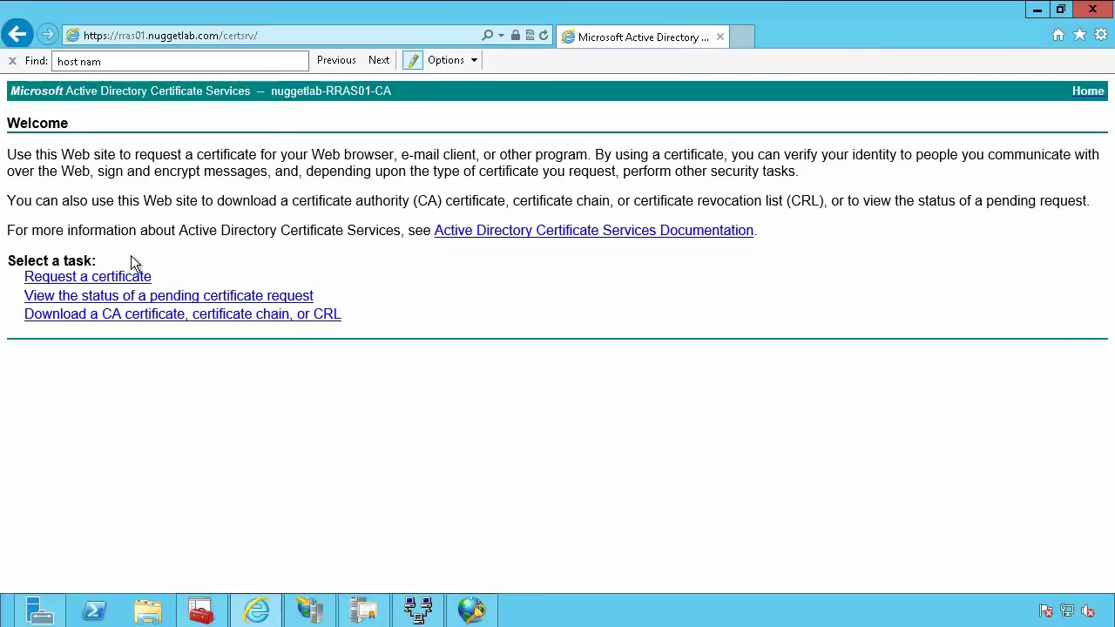
# Start an advanced certificate request to create and submit to this CA, allowing the site's digital certificate operation.
pyautogui.click(109, 277)
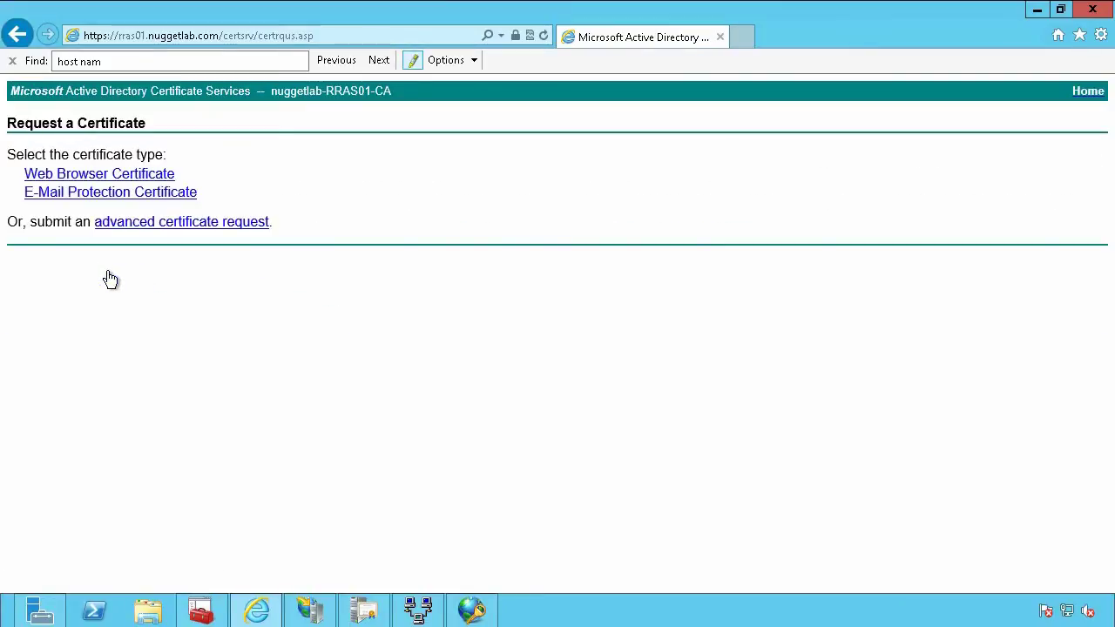
pyautogui.click(213, 225)
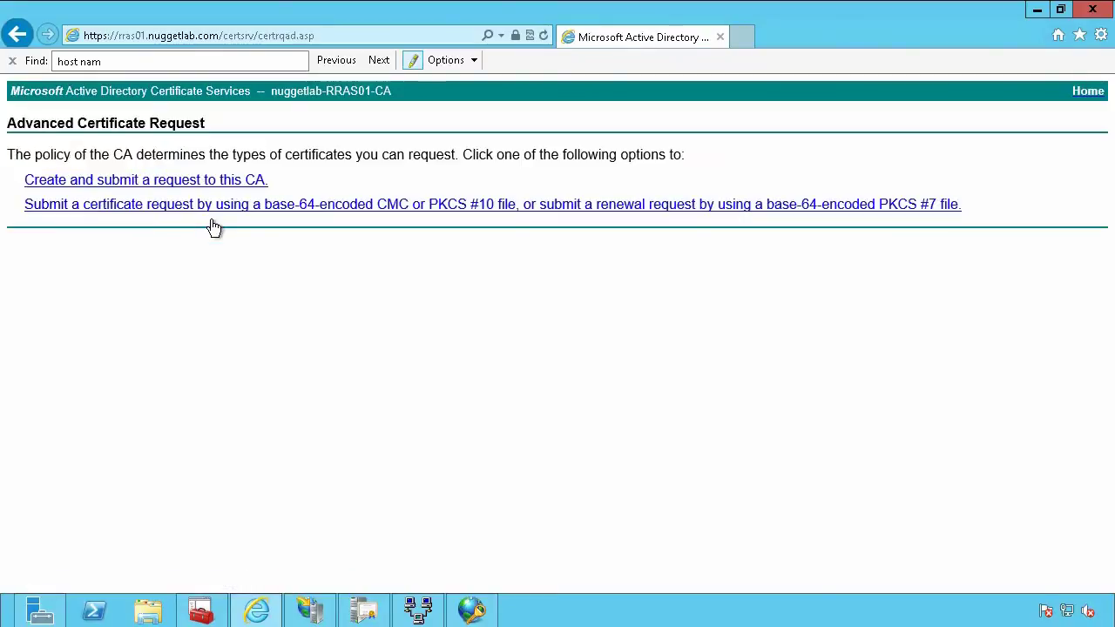
pyautogui.click(168, 187)
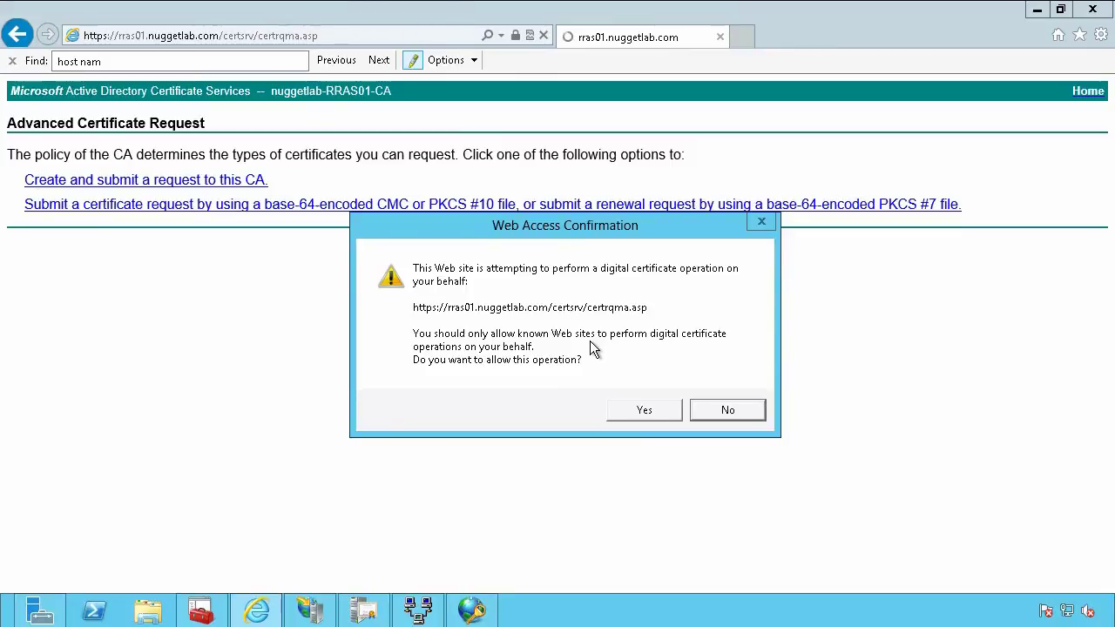
pyautogui.click(649, 417)
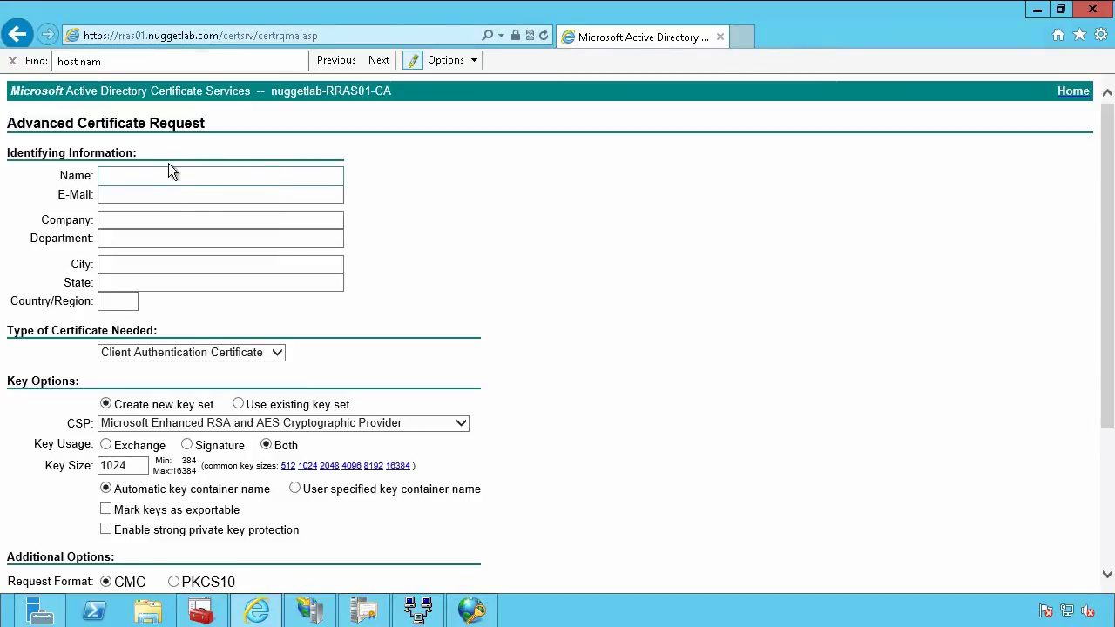
# Fill in the identifying information with the name RRAS01.nuggetlab.com and the country/region US.
pyautogui.click(143, 175)
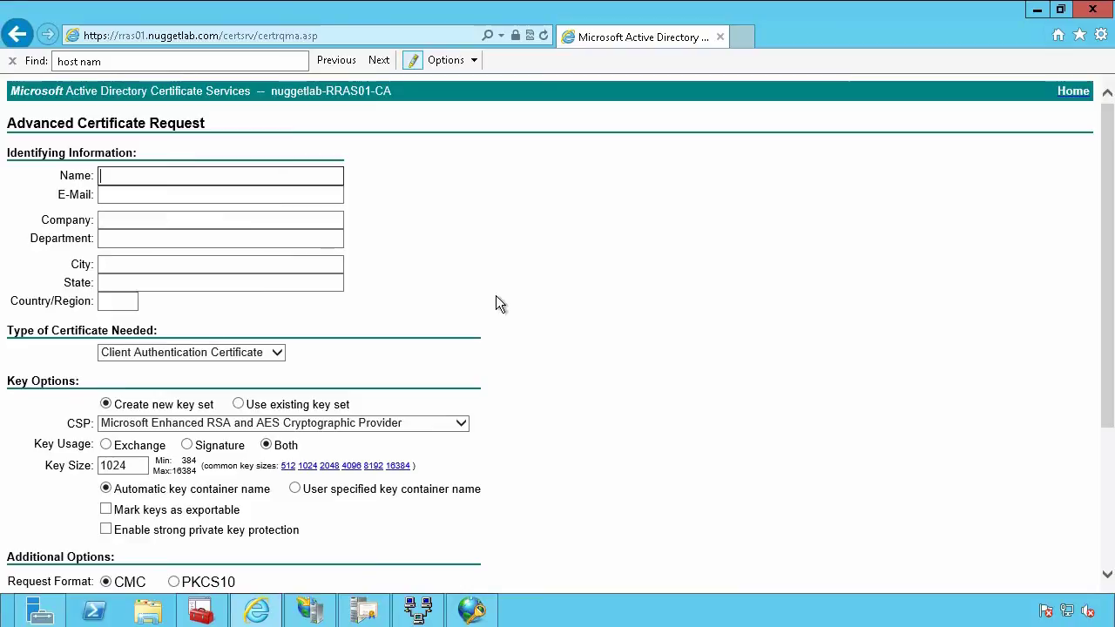
pyautogui.write('rras')
pyautogui.press('BackSpace')
pyautogui.press('BackSpace')
pyautogui.press('BackSpace')
pyautogui.press('BackSpace')
pyautogui.write('RRA')
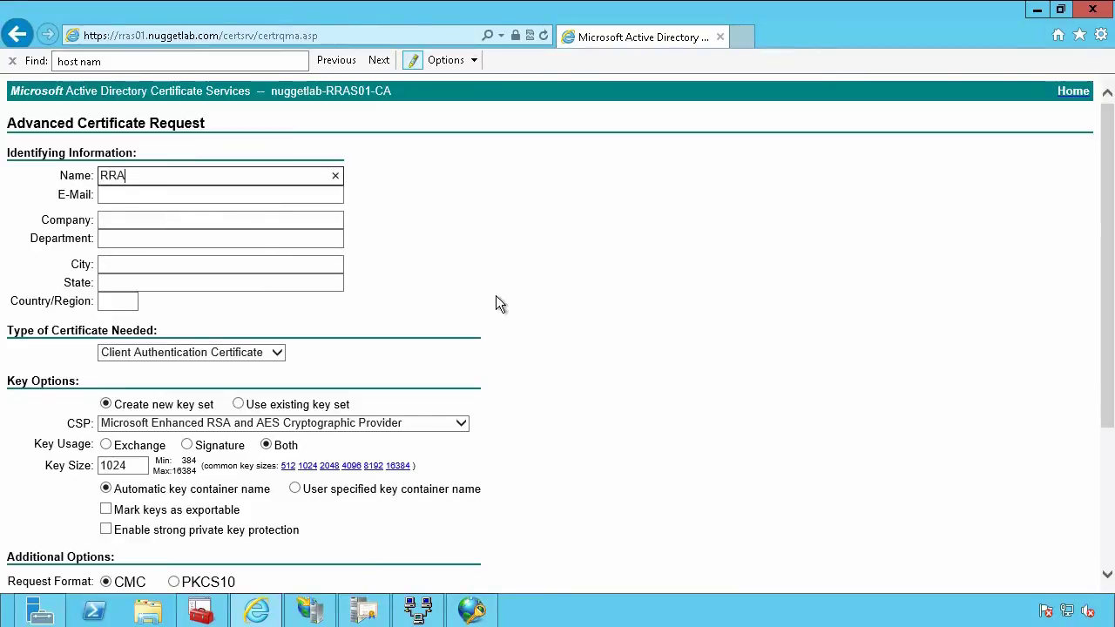
pyautogui.write('S01.nuggetla')
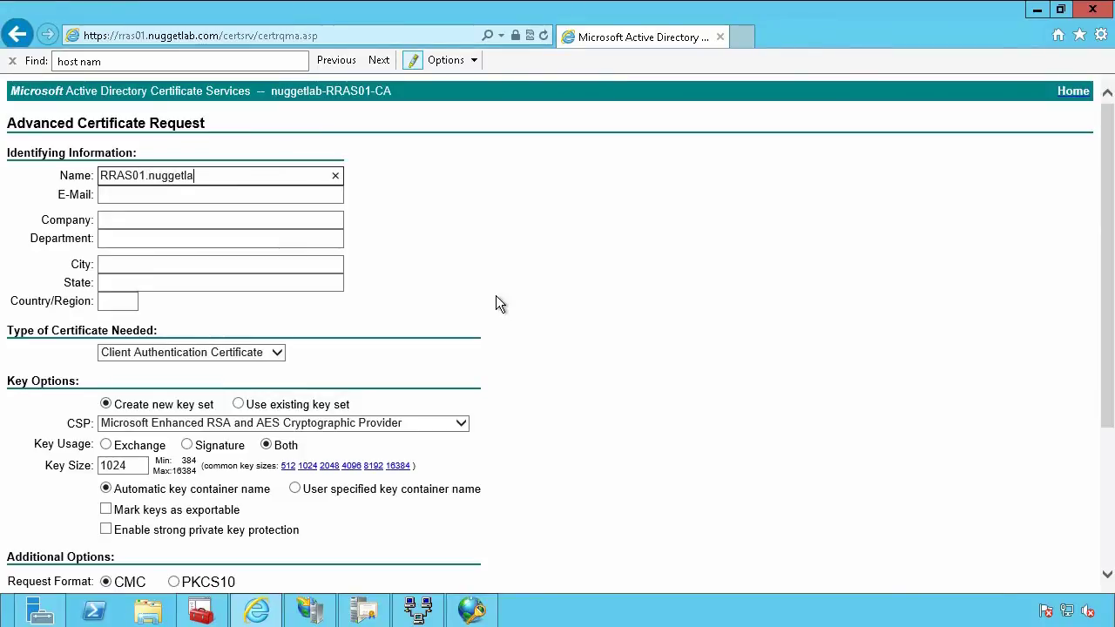
pyautogui.write('b.com')
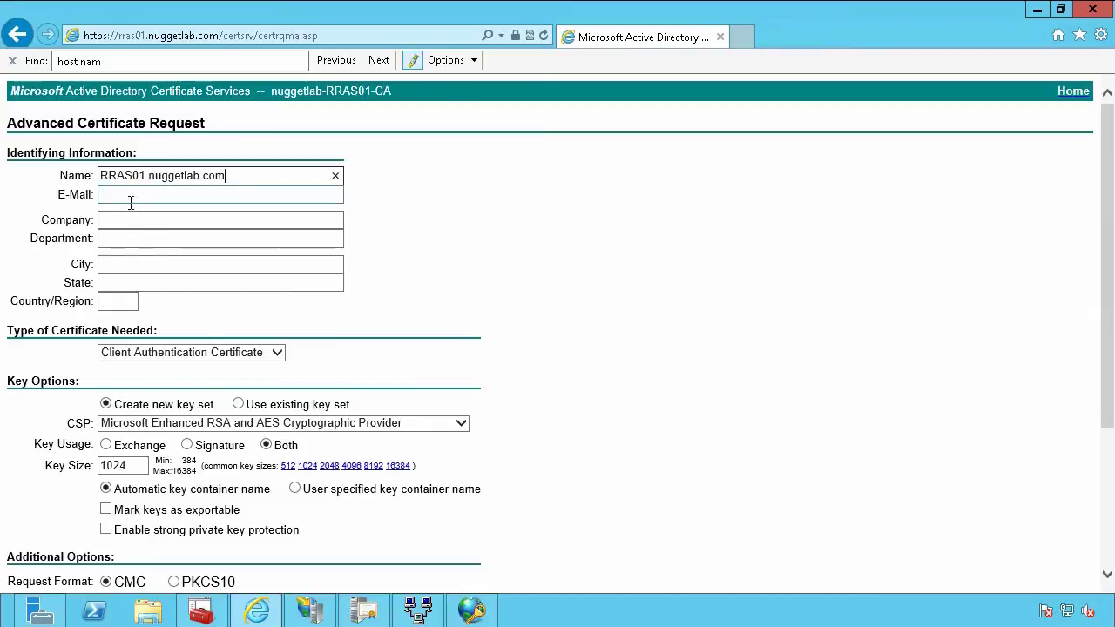
pyautogui.click(103, 303)
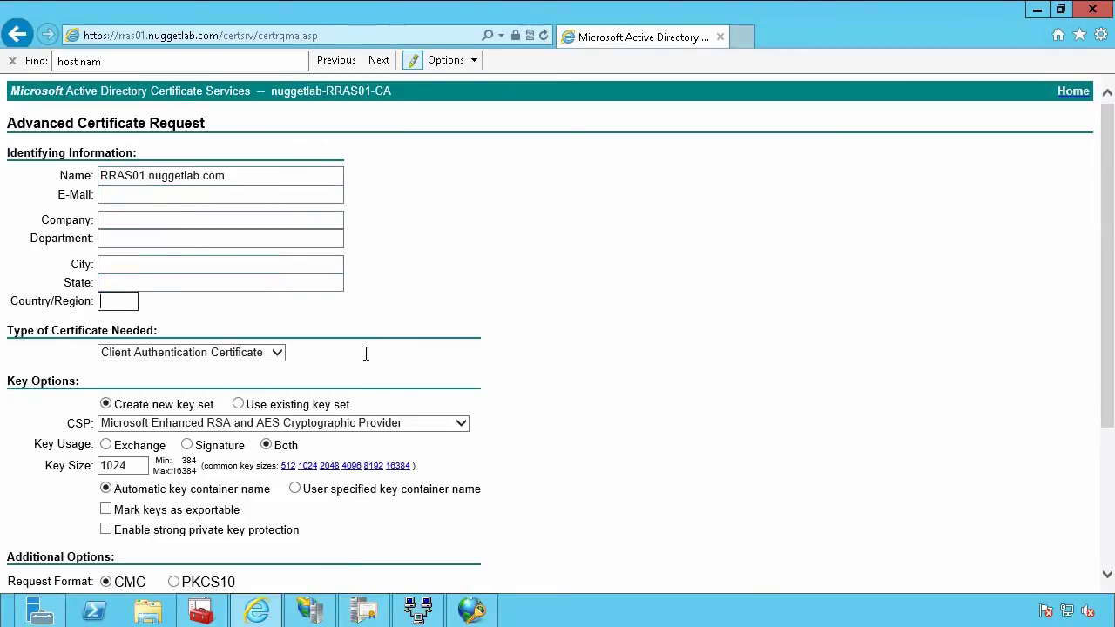
pyautogui.write('US')
# Choose Server Authentication Certificate as the type, mark the keys as exportable, and submit the request.
pyautogui.click(166, 352)
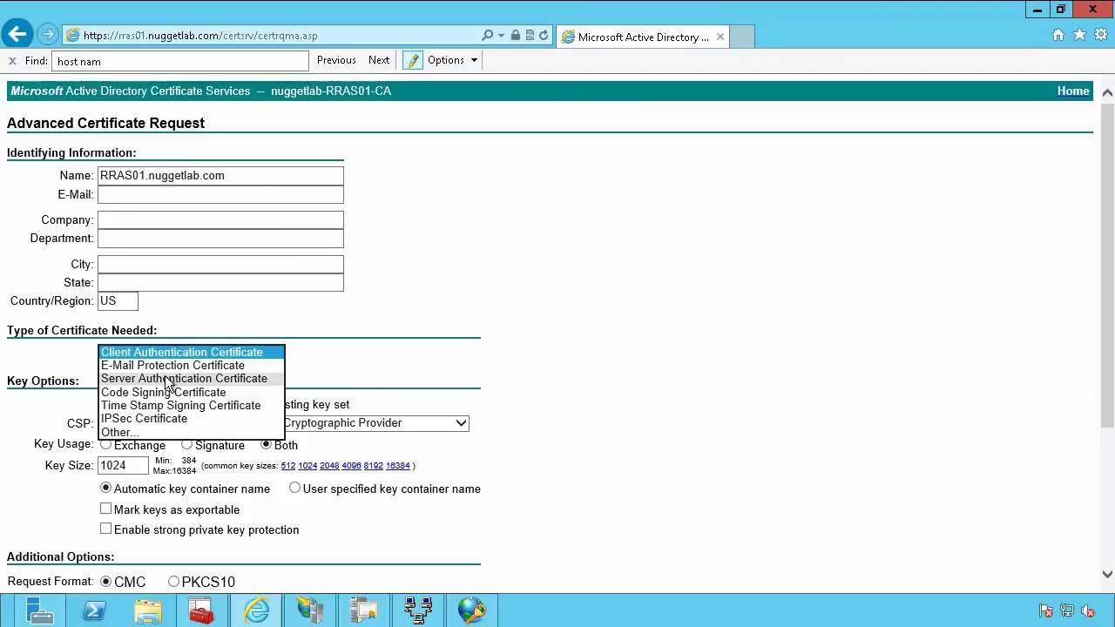
pyautogui.click(168, 379)
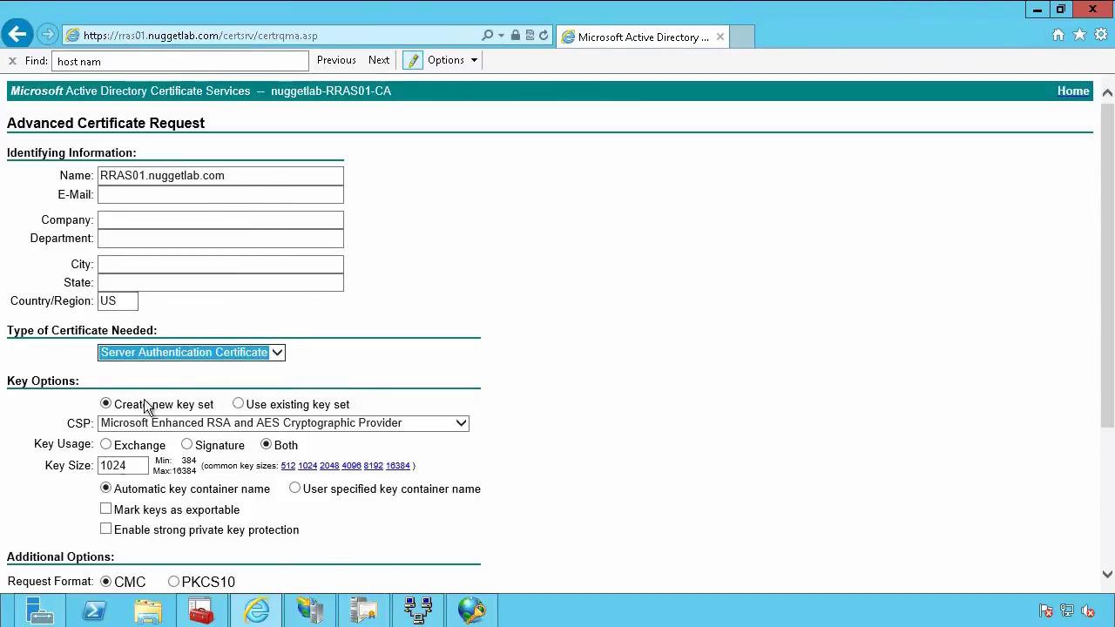
pyautogui.click(106, 510)
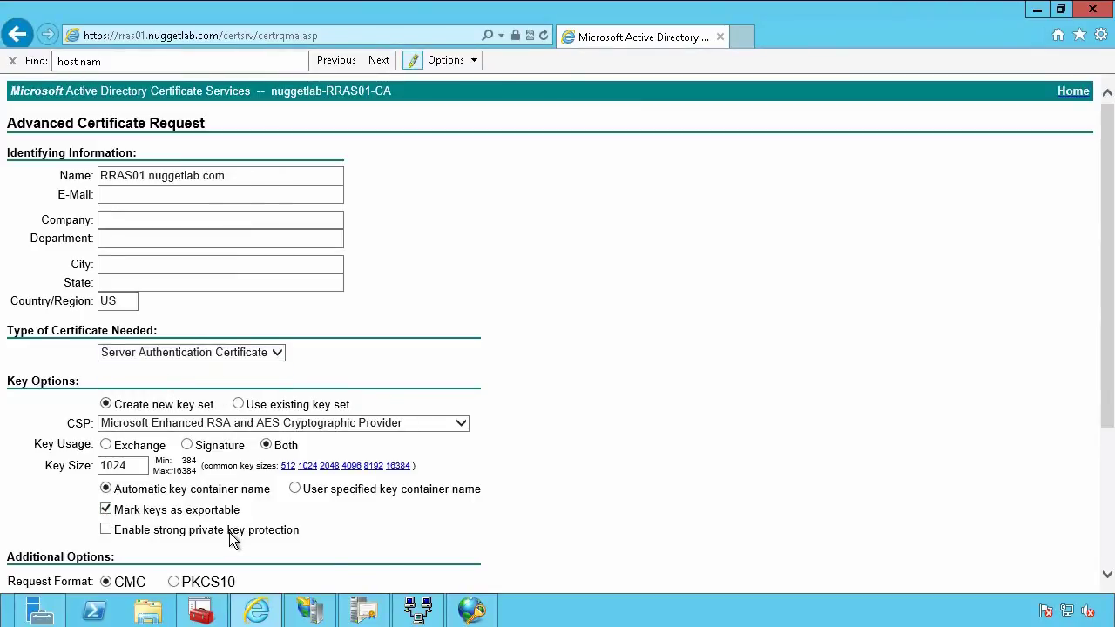
pyautogui.scroll(-3, 229, 532)
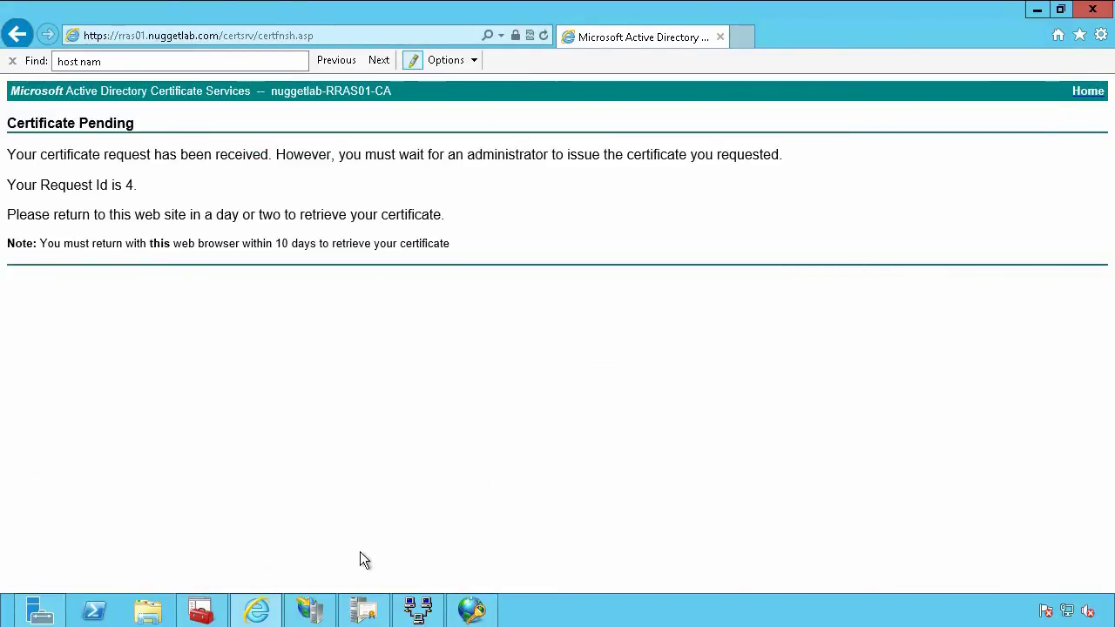
# Switch to the Certification Authority console and issue the certificate request waiting under Pending Requests.
pyautogui.click(357, 613)
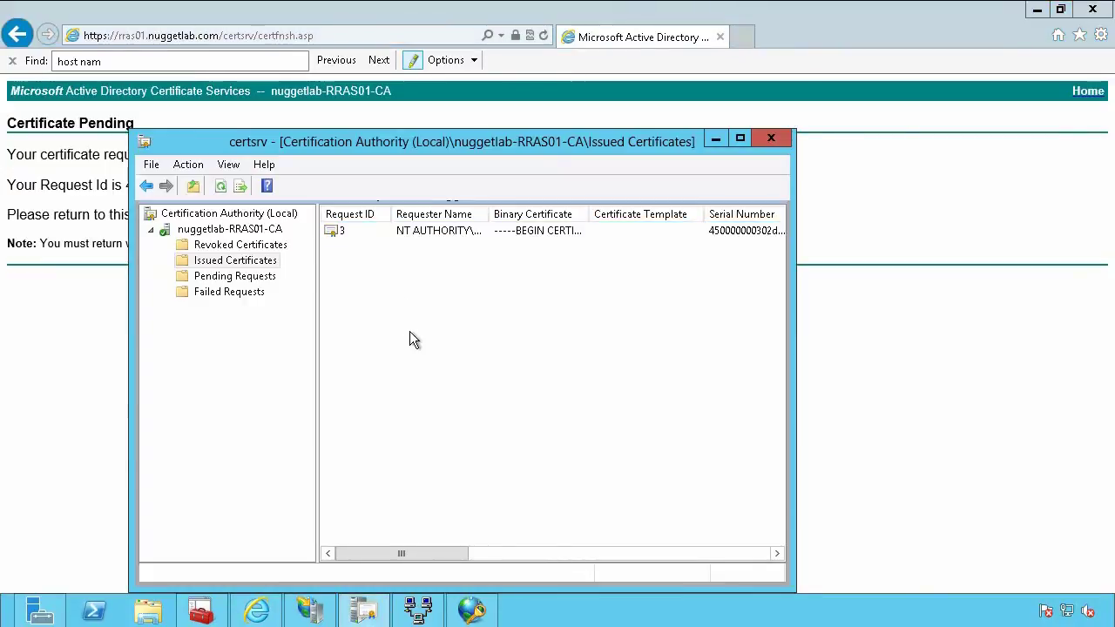
pyautogui.click(246, 279)
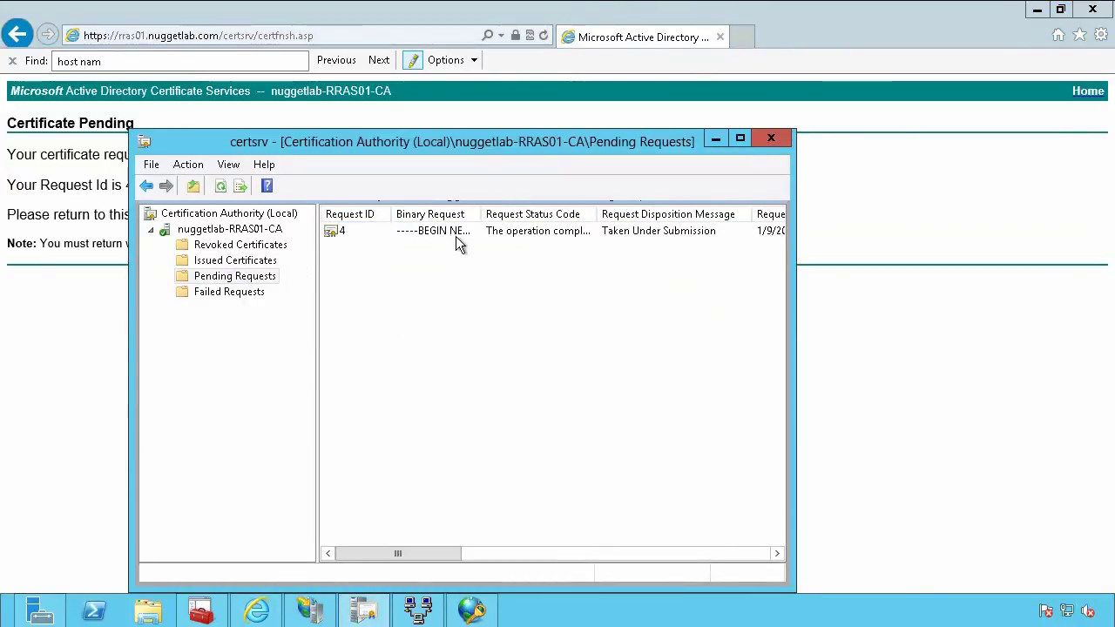
pyautogui.click(456, 236)
pyautogui.rightClick(456, 236)
pyautogui.moveTo(505, 246)
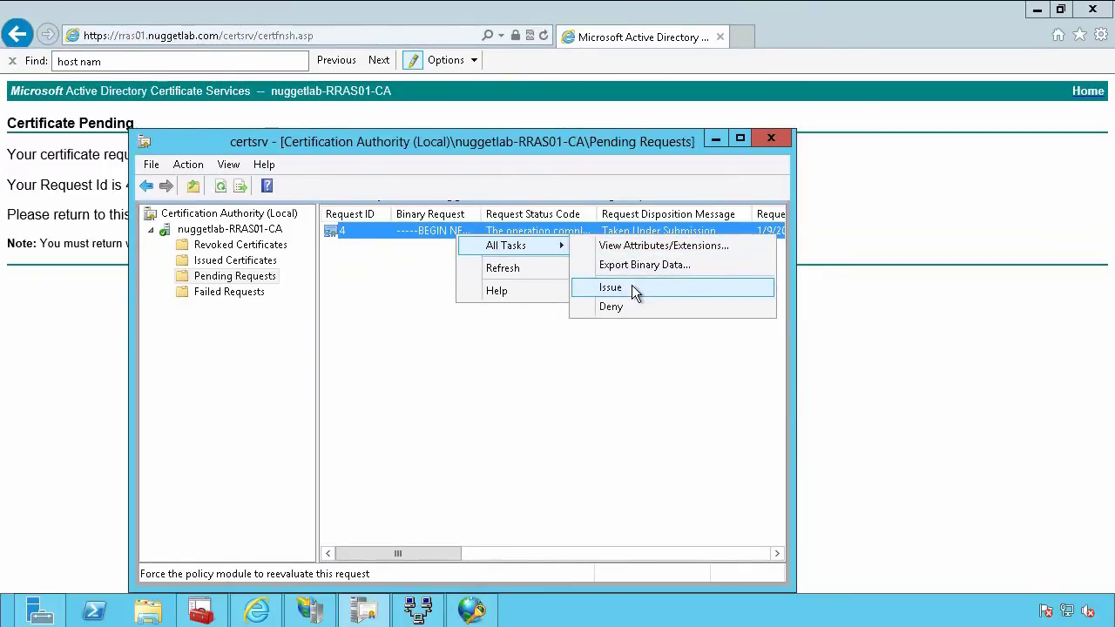
pyautogui.click(633, 288)
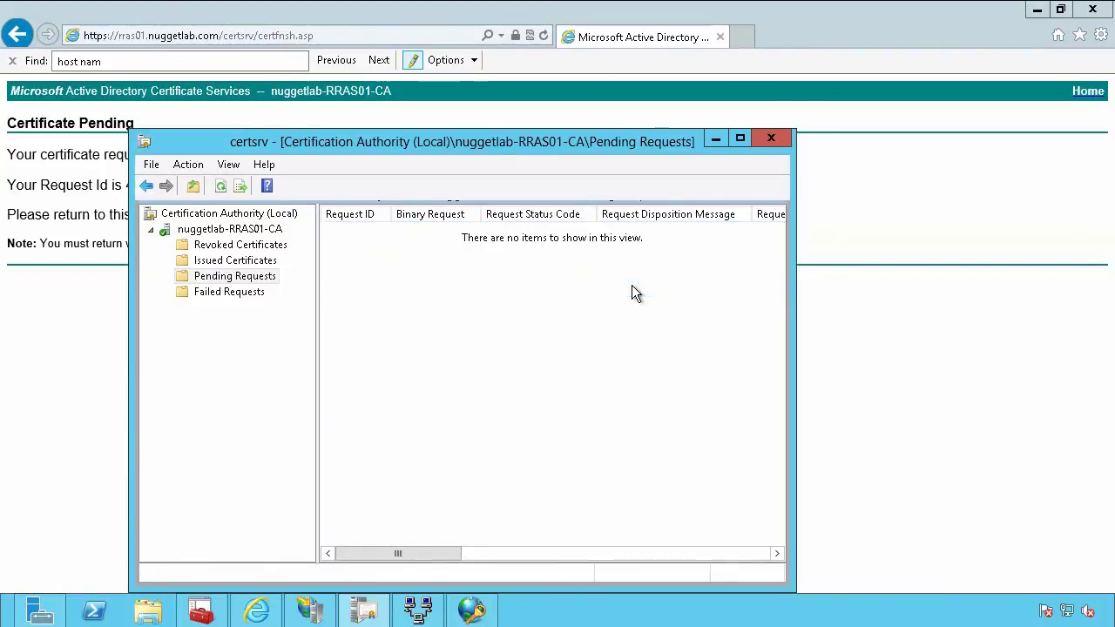
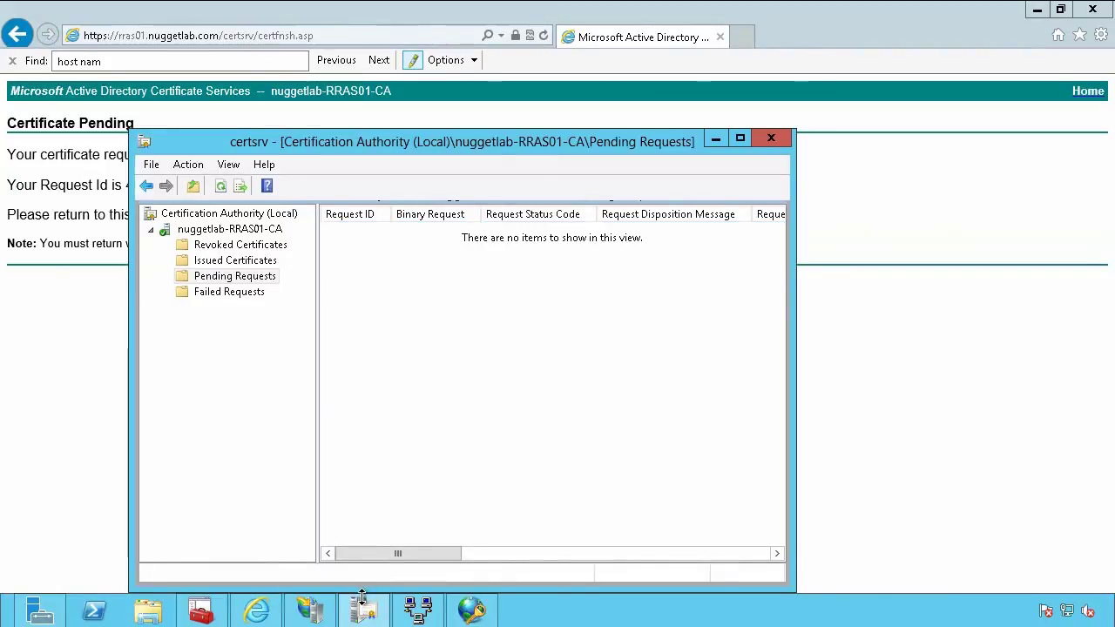
# Back on the certificate services site, open the pending Server Authentication Certificate request, allow the operation, and install the issued certificate.
pyautogui.click(856, 392)
pyautogui.click(1091, 98)
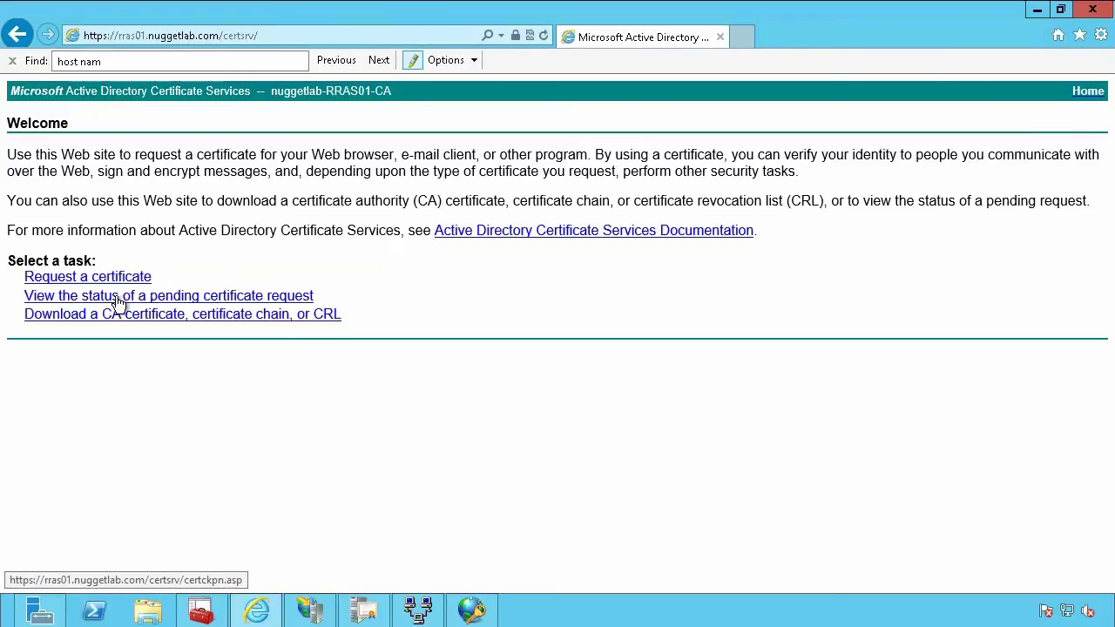
pyautogui.click(120, 300)
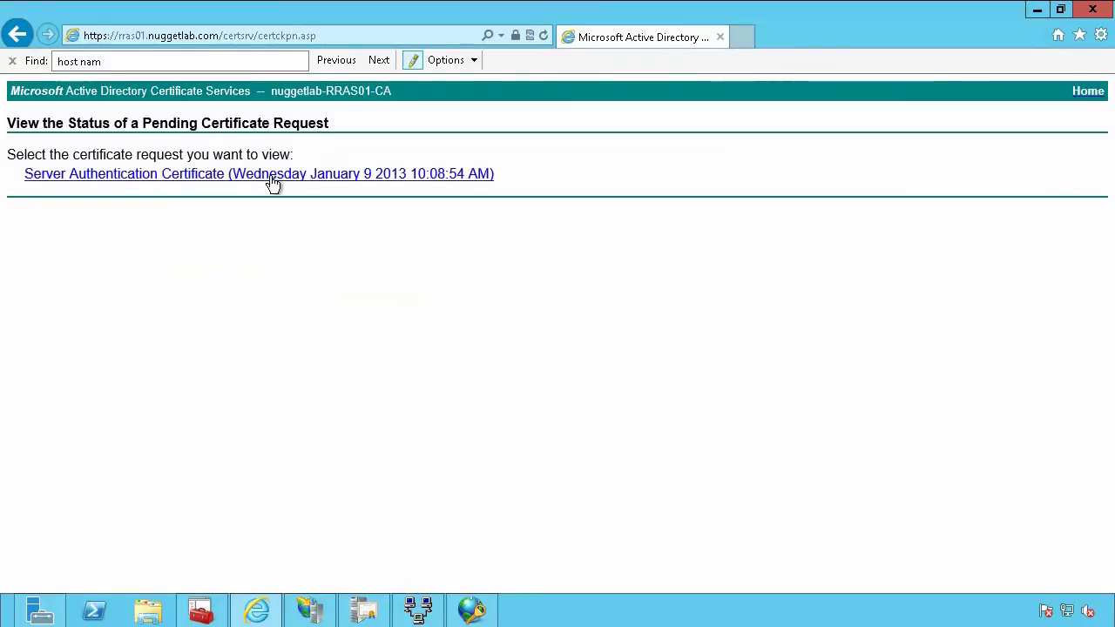
pyautogui.click(109, 178)
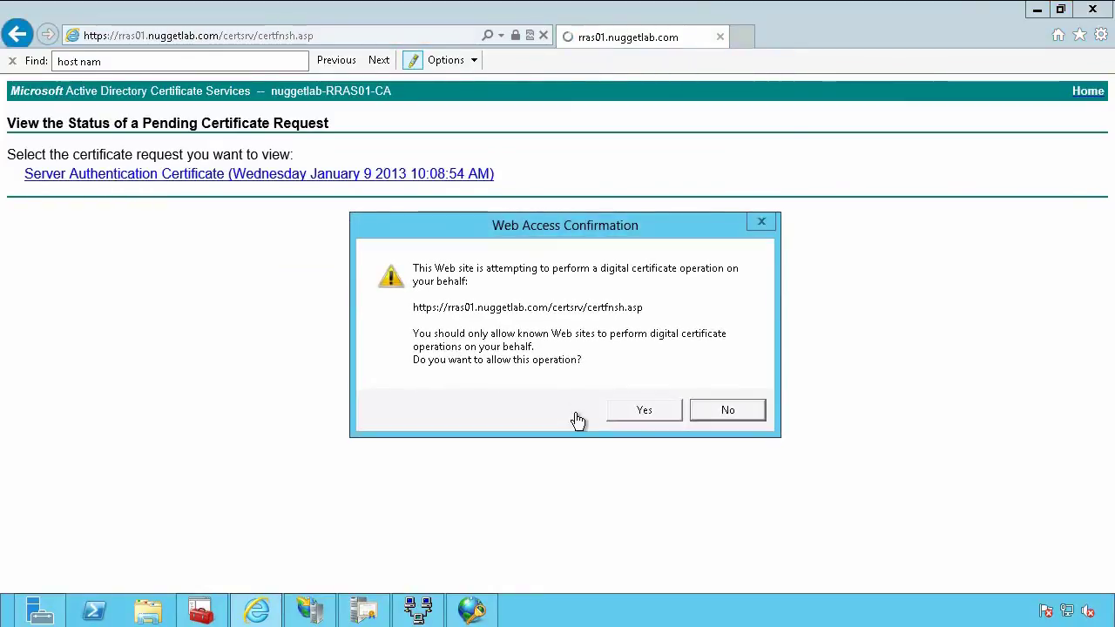
pyautogui.click(673, 410)
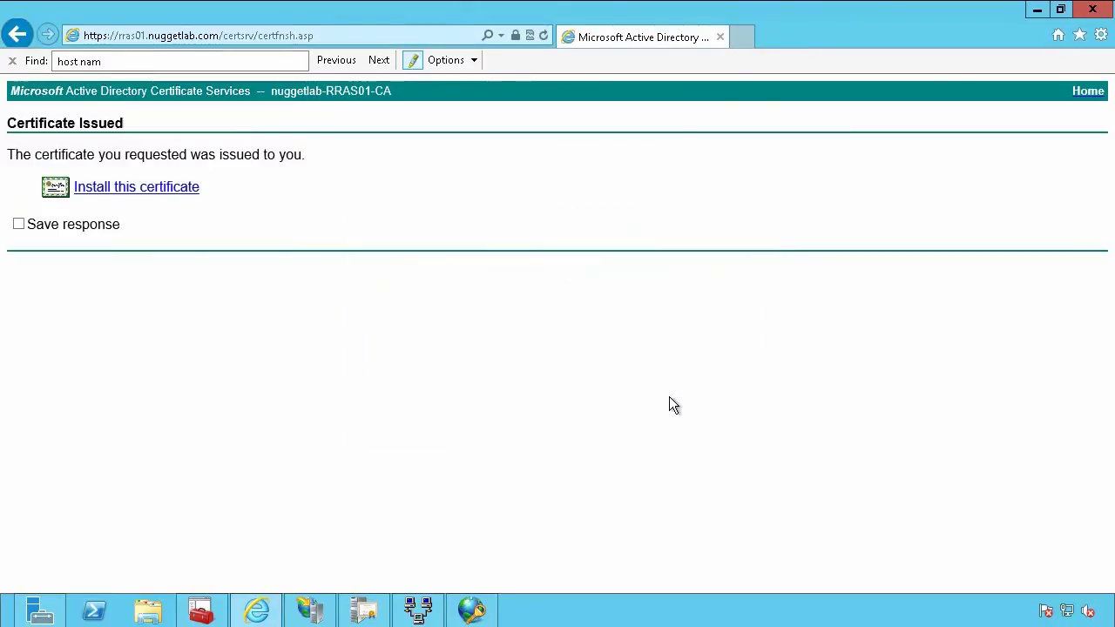
pyautogui.click(151, 190)
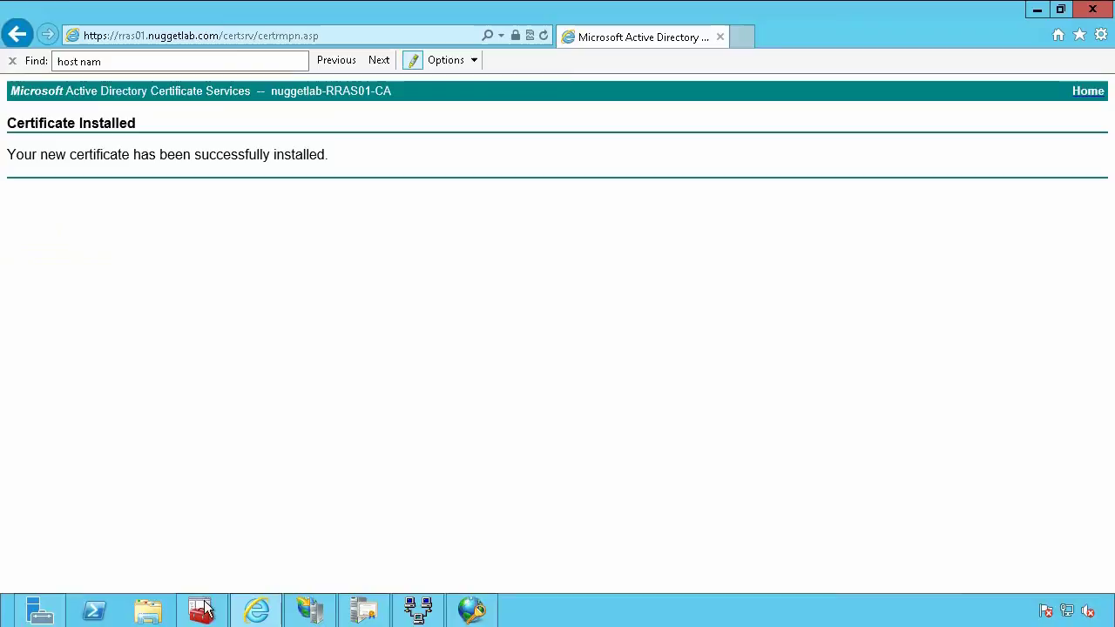
# Switch to the Certs console and examine the RRAS01.nuggetlab.com certificate in the Current User's Personal certificate store.
pyautogui.moveTo(203, 615)
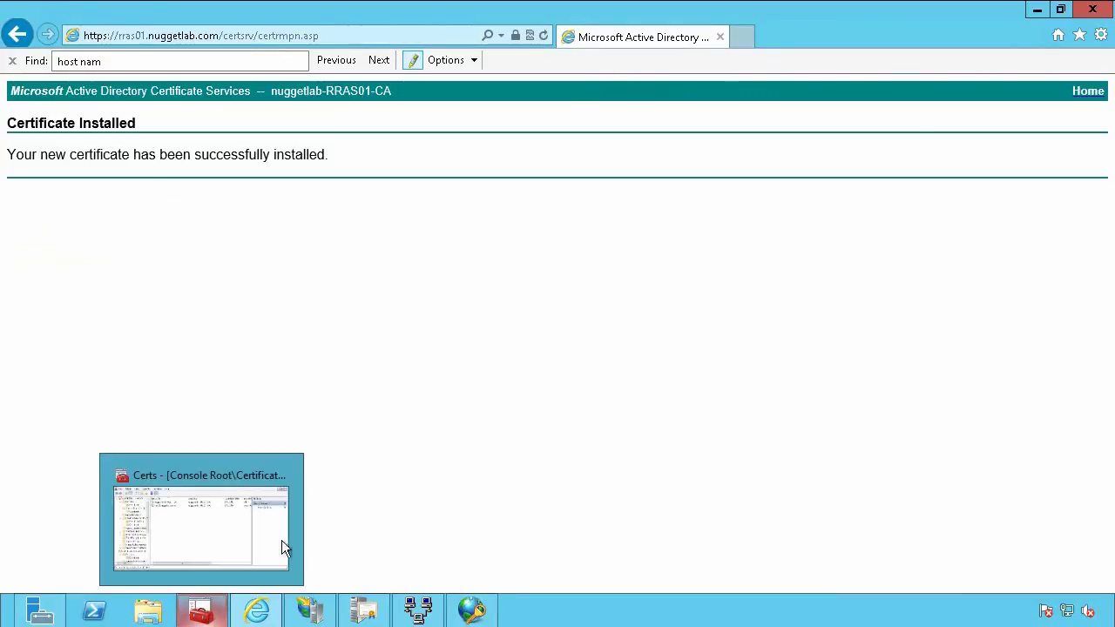
pyautogui.click(203, 615)
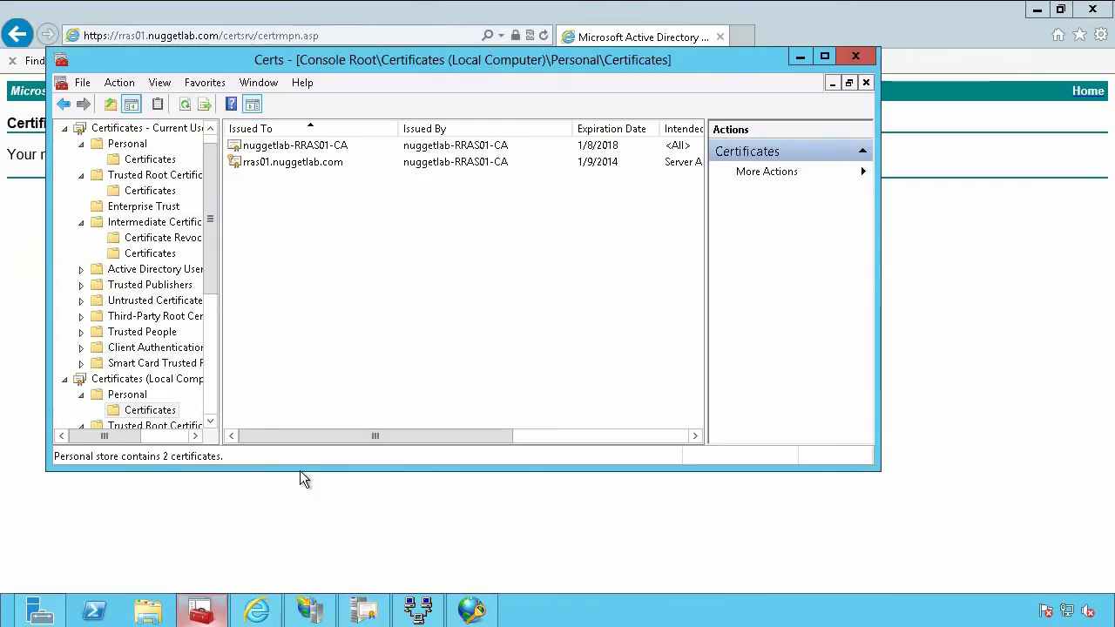
pyautogui.click(151, 160)
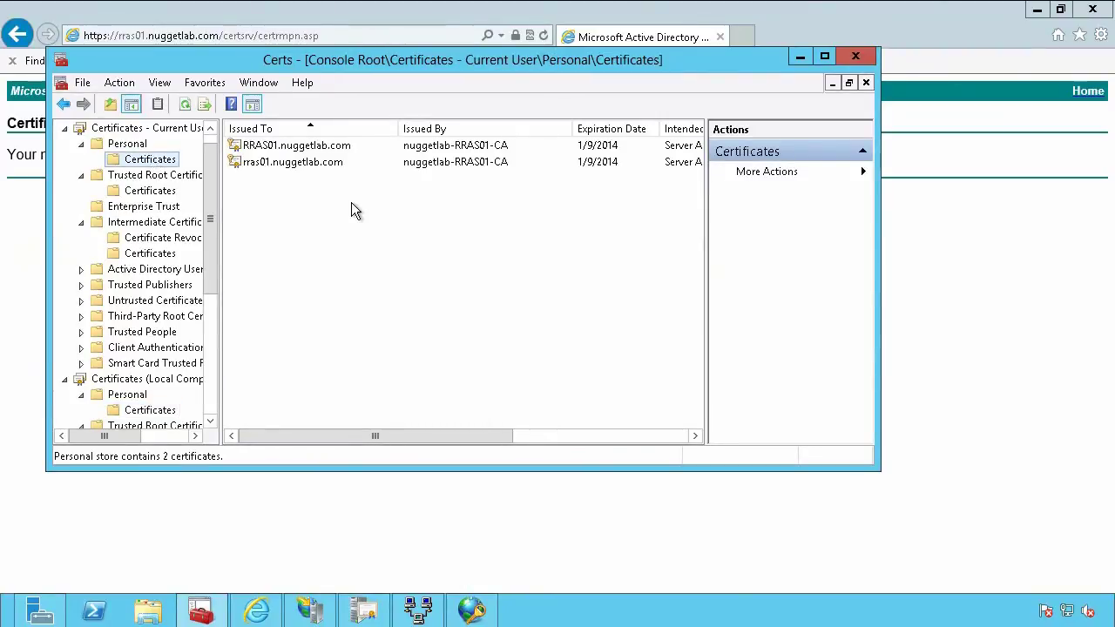
pyautogui.click(316, 145)
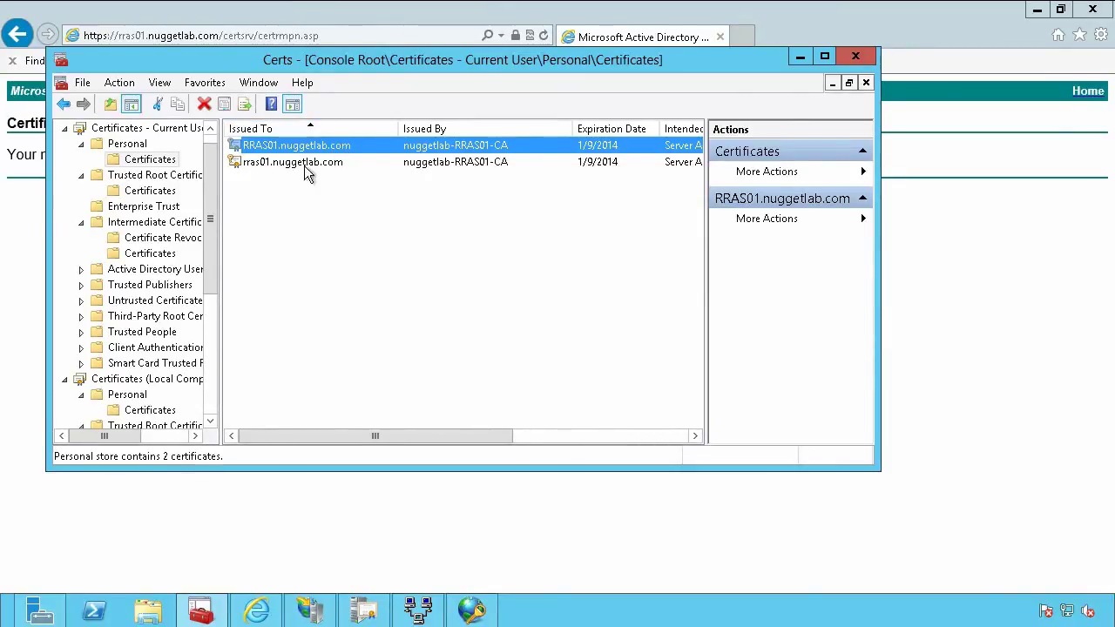
pyautogui.rightClick(336, 147)
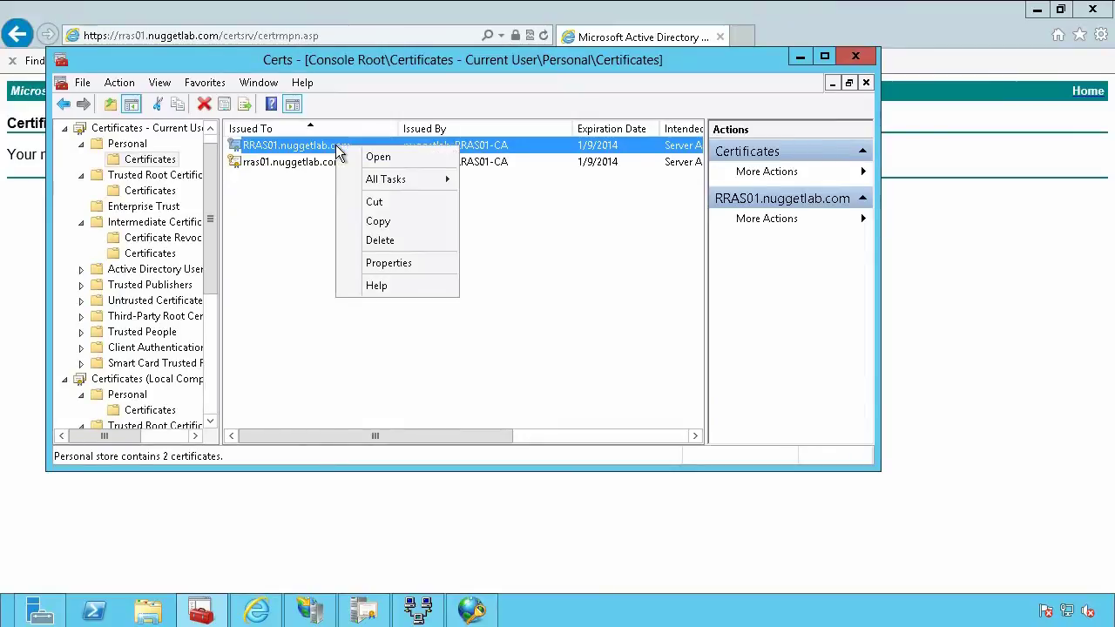
pyautogui.click(261, 253)
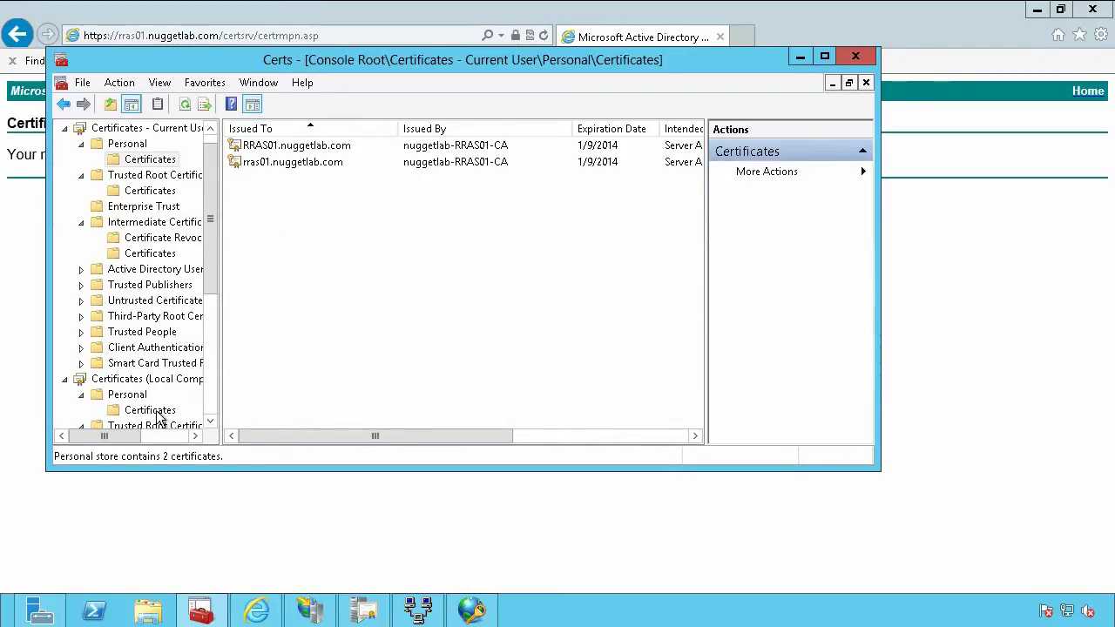
# Delete the uppercase RRAS01.nuggetlab.com certificate from the Current User's Personal certificate store.
pyautogui.rightClick(303, 150)
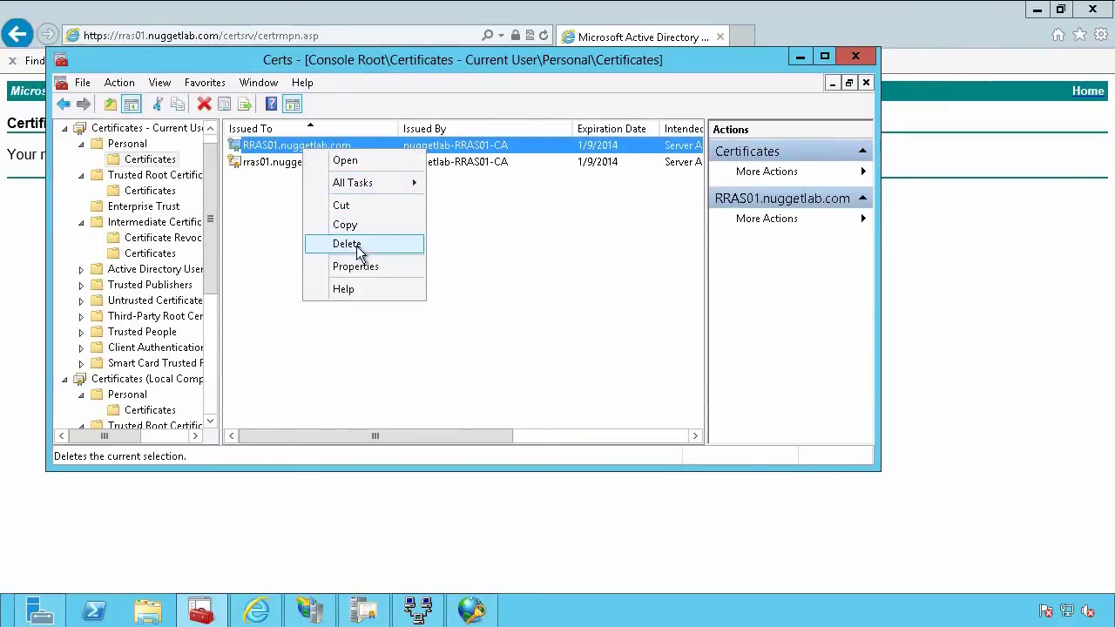
pyautogui.click(348, 244)
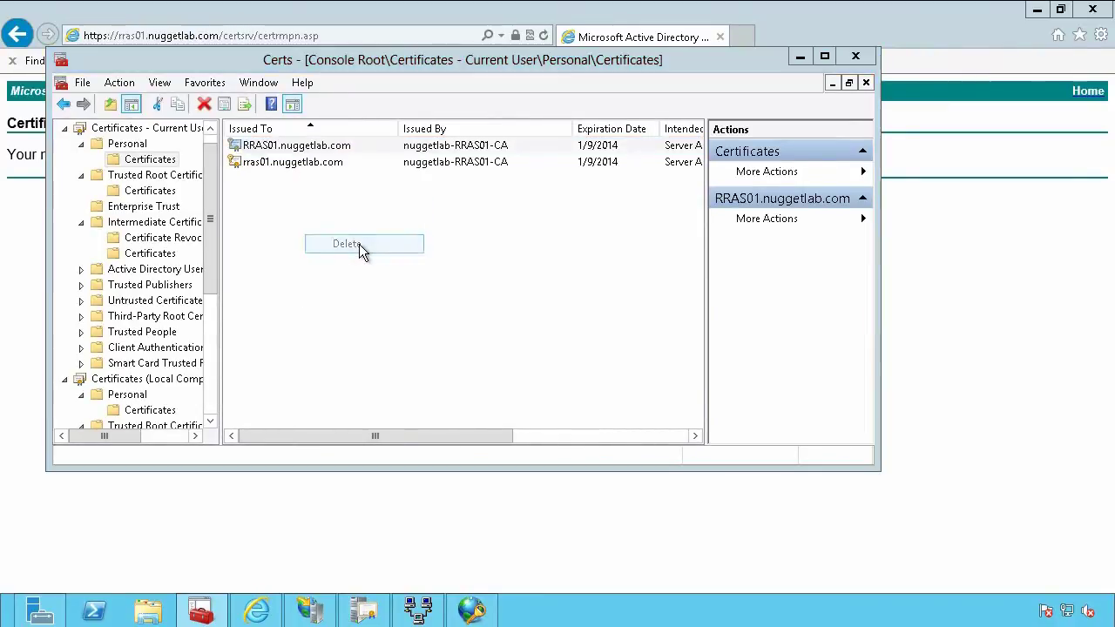
pyautogui.click(633, 380)
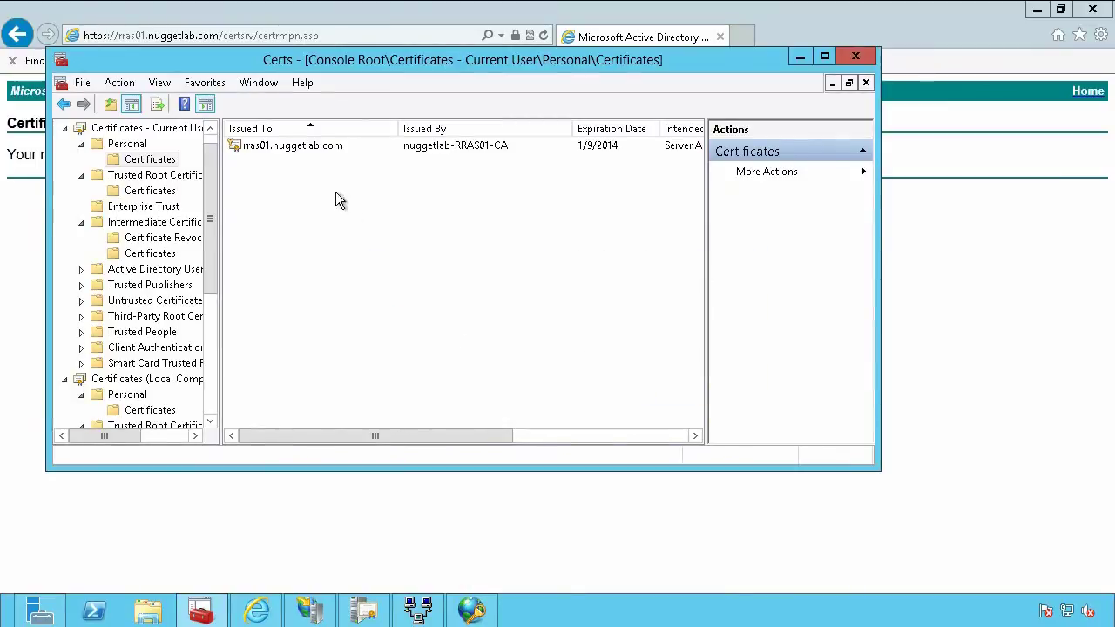
# Inspect the remaining rras01.nuggetlab.com certificate and compare it with the certificates in the Local Computer's Personal store.
pyautogui.click(293, 150)
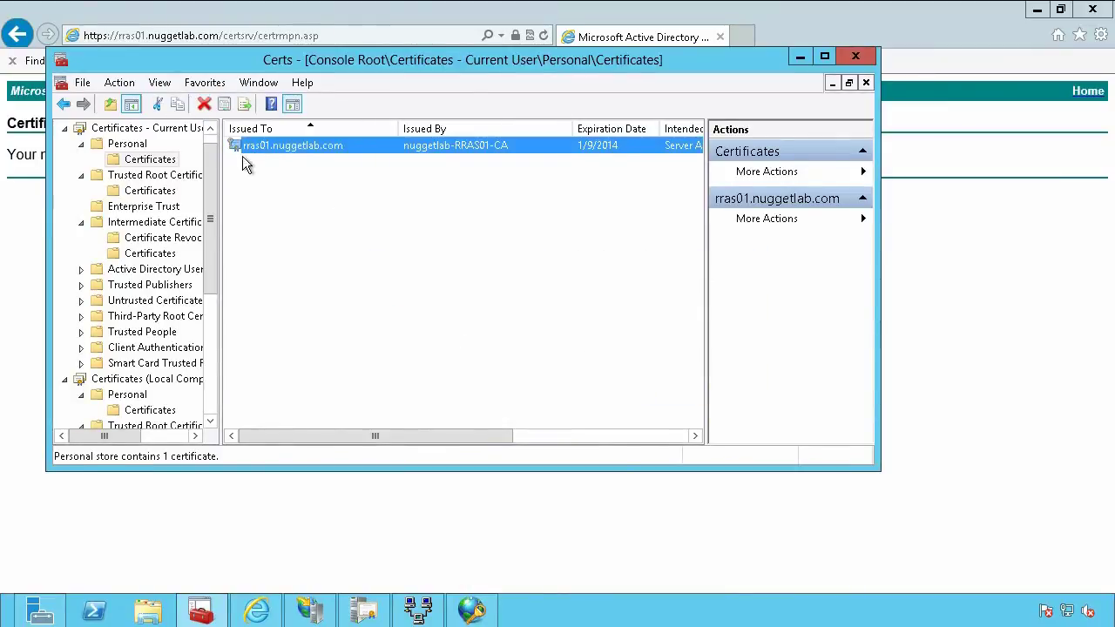
pyautogui.click(152, 411)
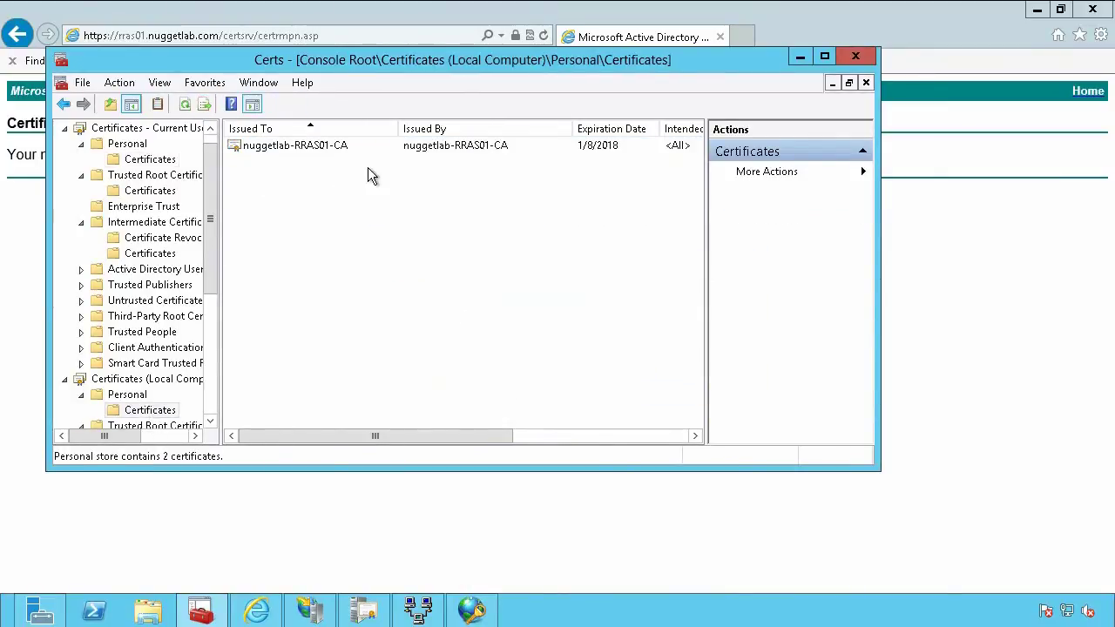
pyautogui.click(317, 145)
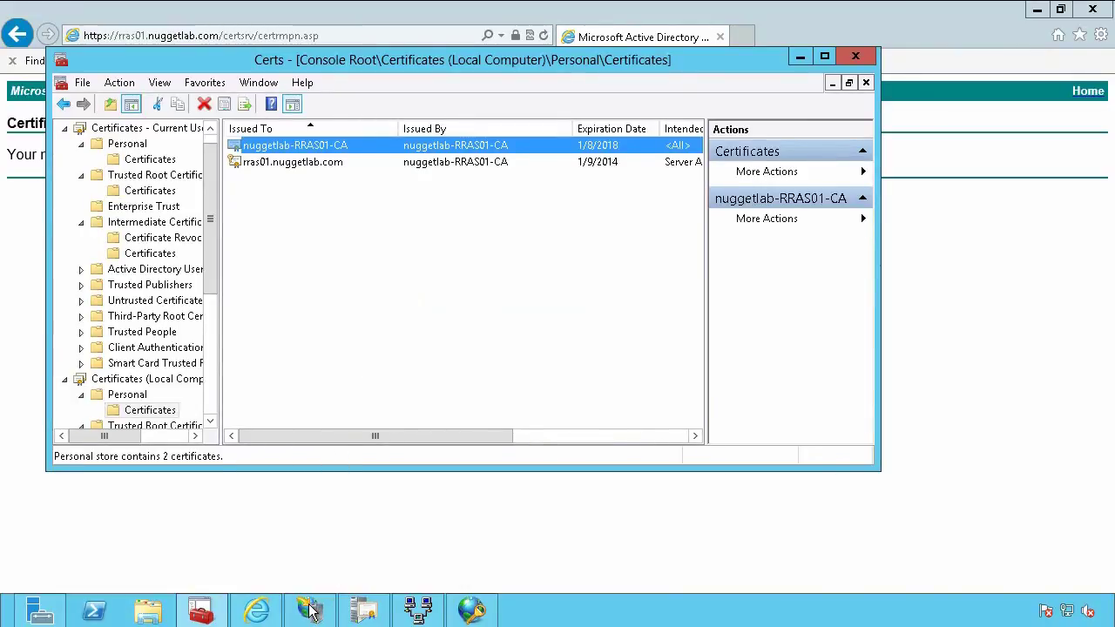
# Switch to Routing and Remote Access and check the SSL certificate binding in RRAS01's security properties, leaving them without changes.
pyautogui.click(418, 610)
pyautogui.click(424, 614)
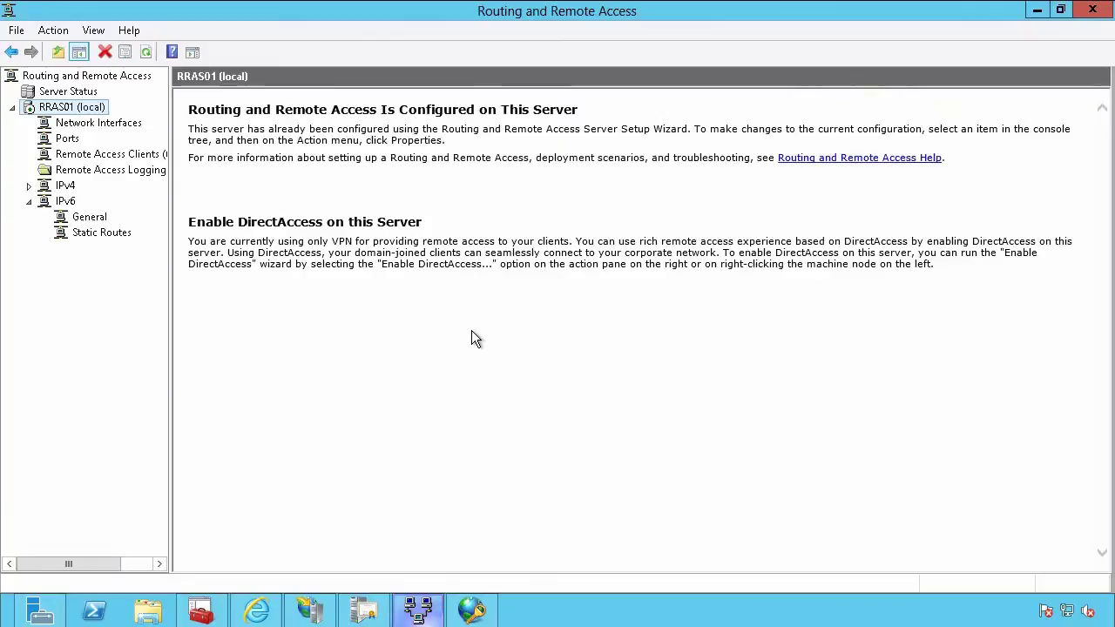
pyautogui.rightClick(80, 108)
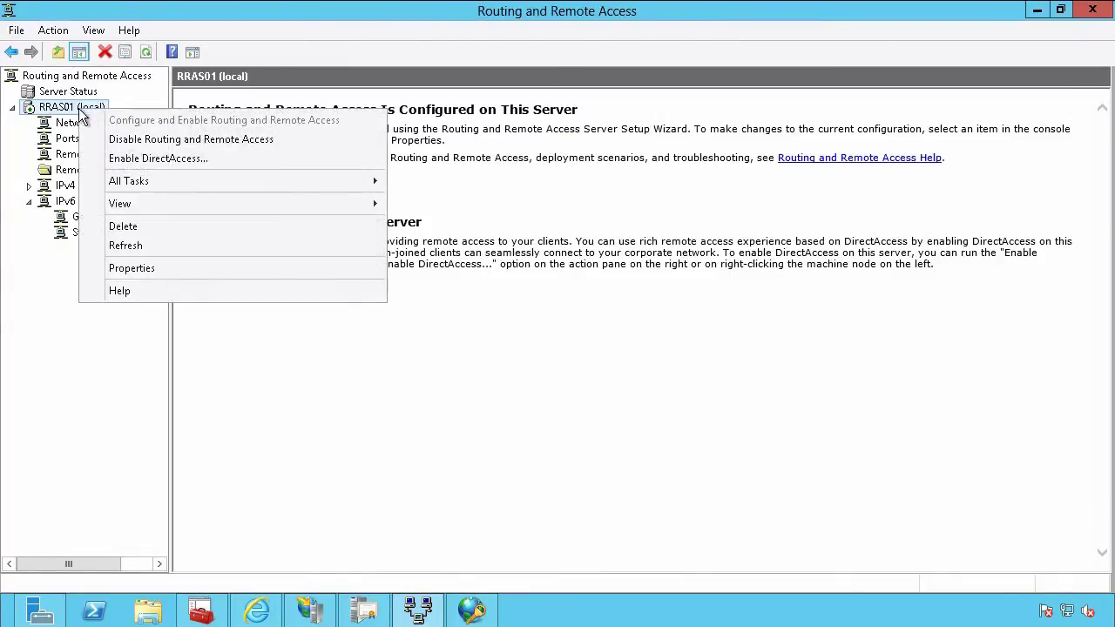
pyautogui.click(126, 266)
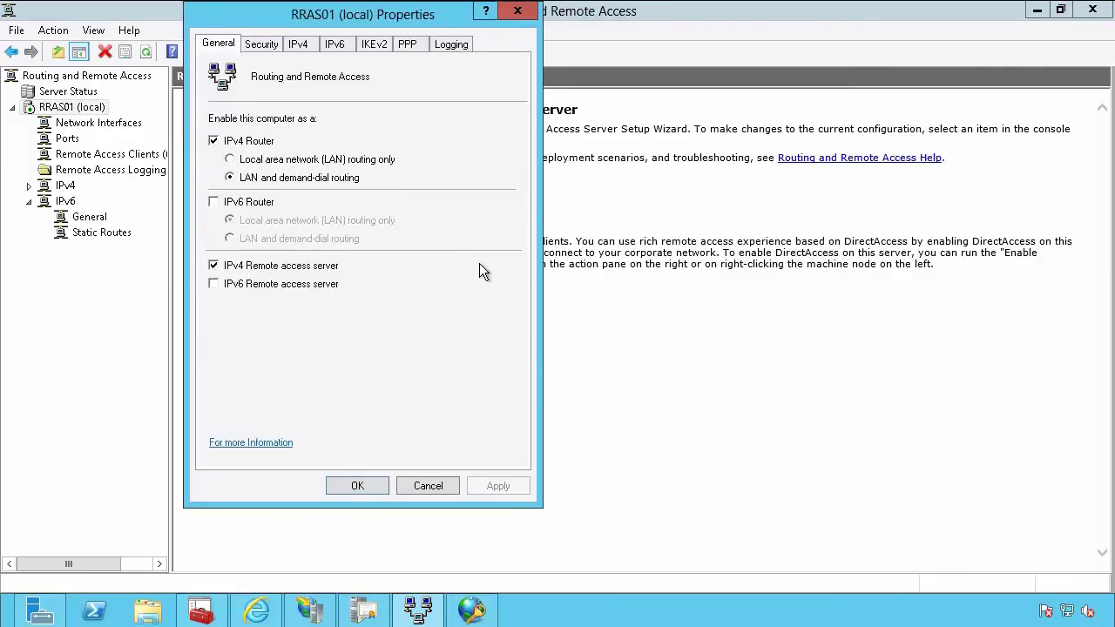
pyautogui.click(261, 45)
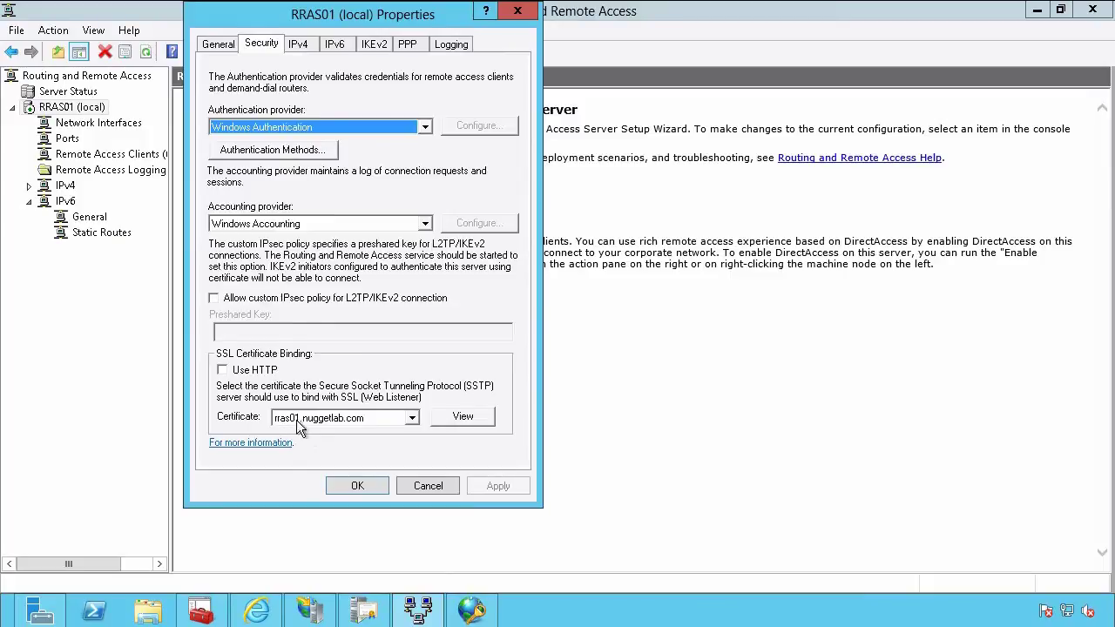
pyautogui.click(356, 418)
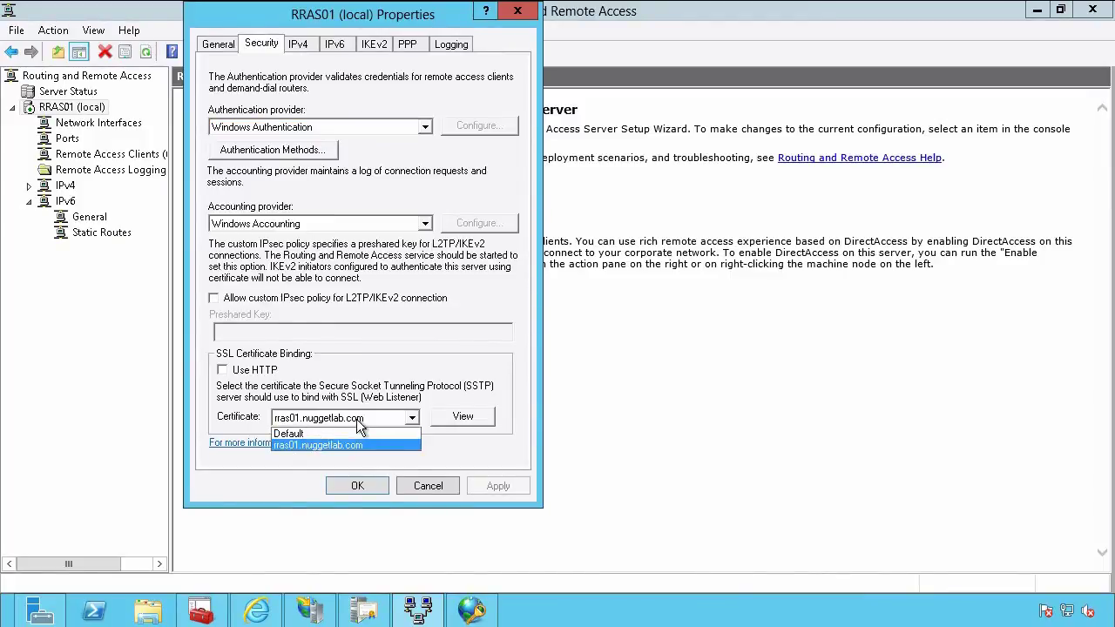
pyautogui.click(357, 419)
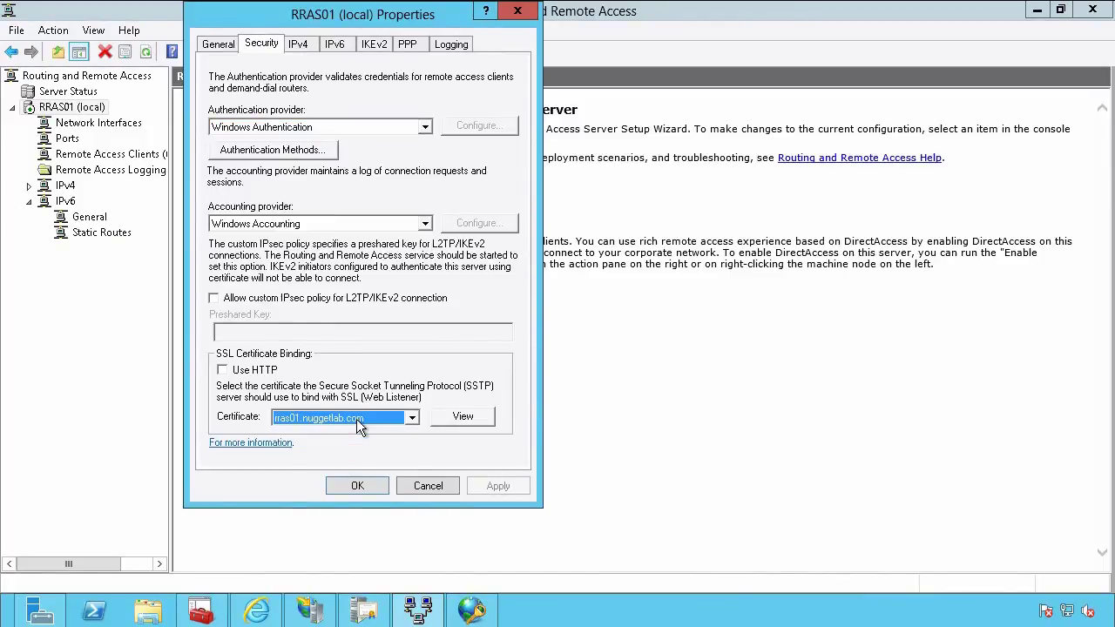
pyautogui.click(424, 487)
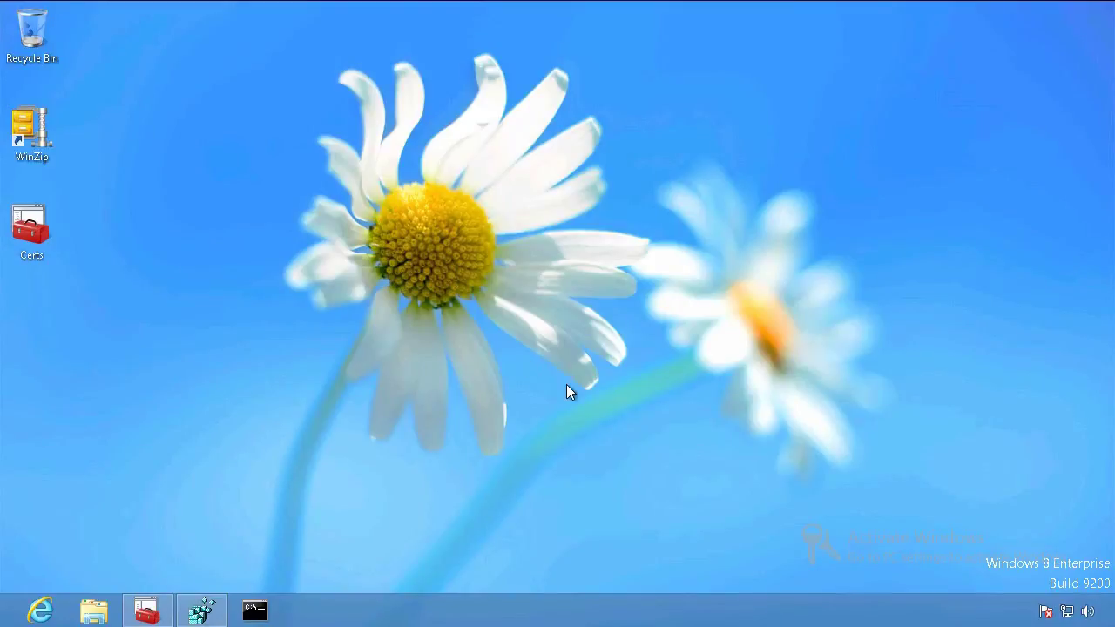
# On the Windows 8 client, connect the VPN Connection, entering the user name and account password.
pyautogui.click(1066, 611)
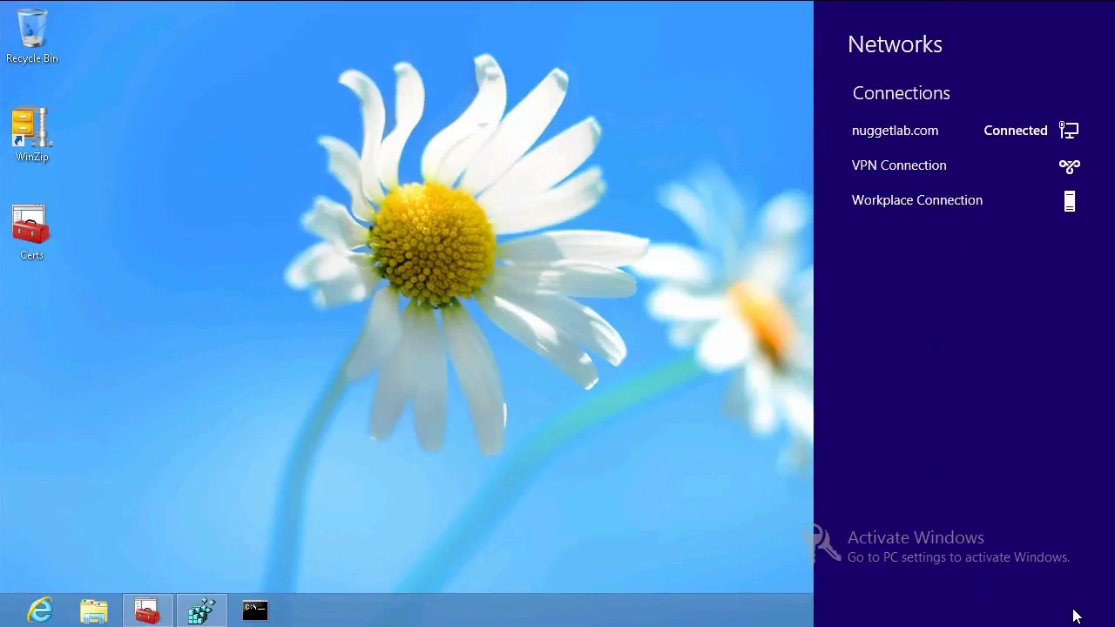
pyautogui.click(918, 162)
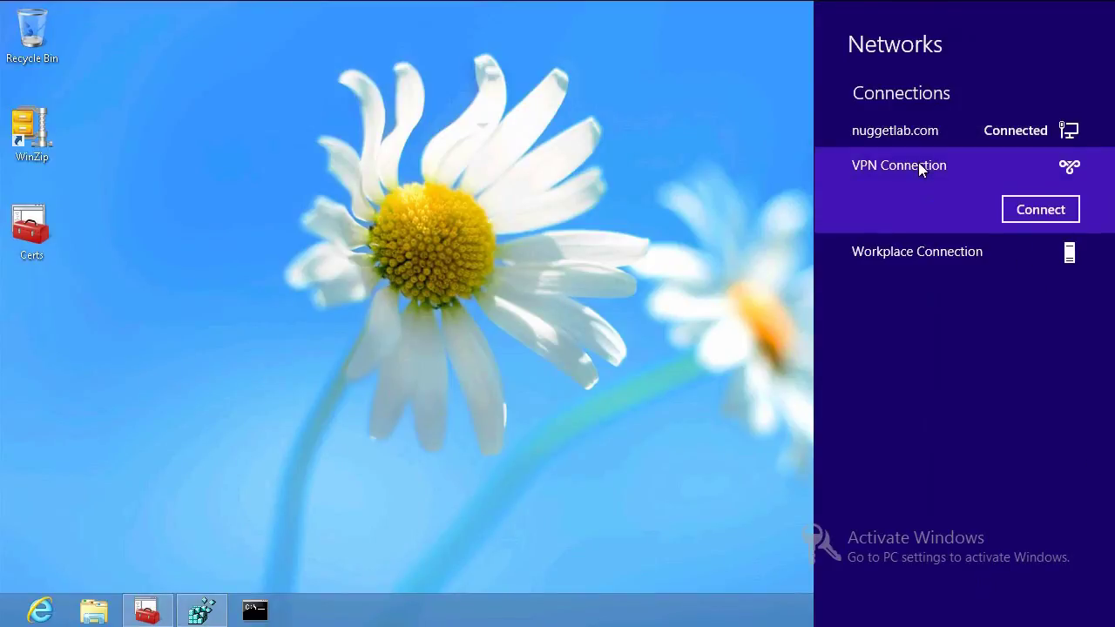
pyautogui.click(1030, 212)
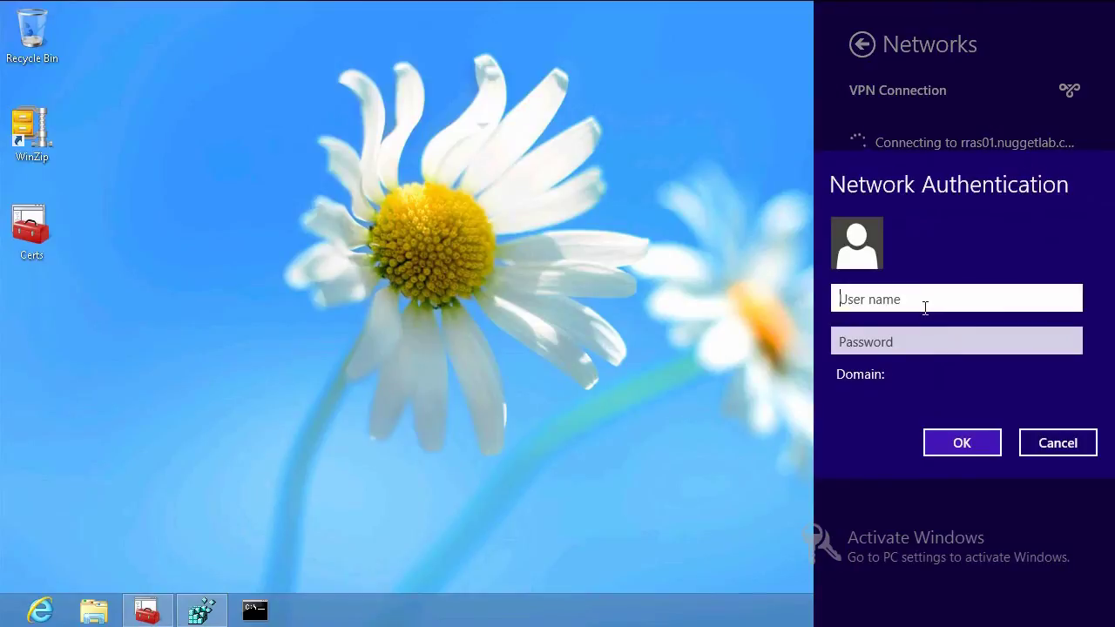
pyautogui.write('Trainer')
pyautogui.press('Tab')
pyautogui.write('••••••••••••••••')
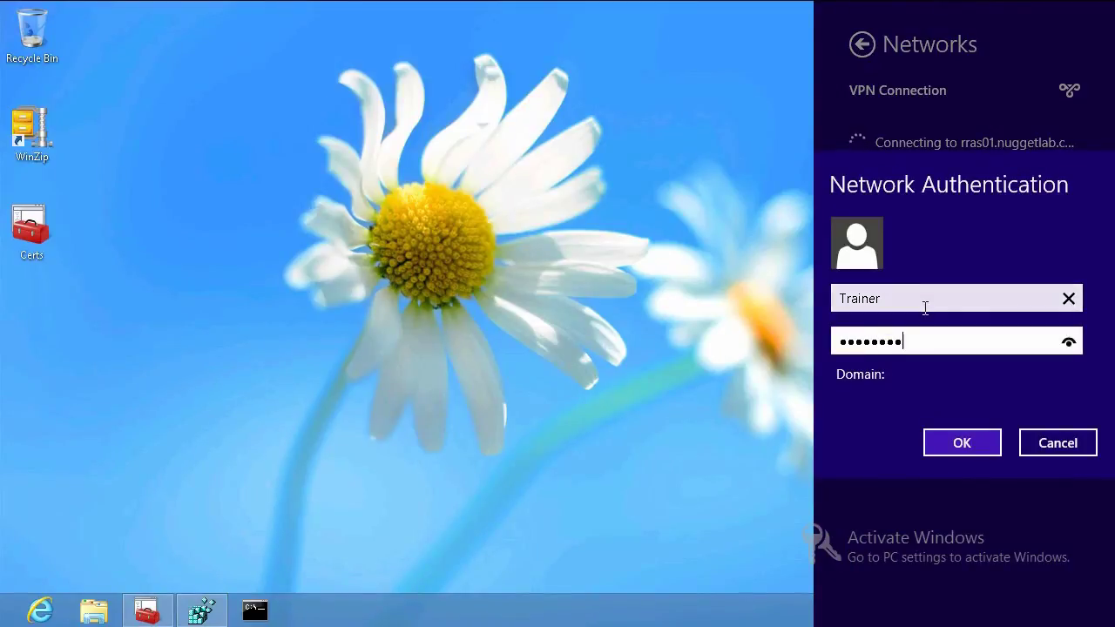
pyautogui.press('Return')
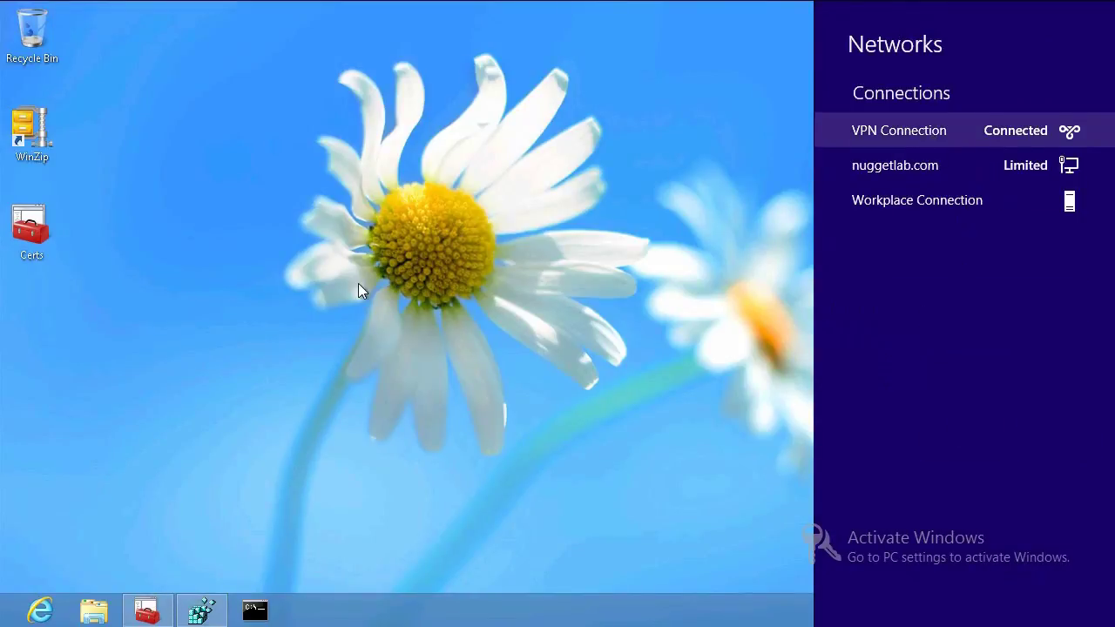
# Review the VPN Connection's destination host and security settings, including the available VPN types, and close the properties without changes.
pyautogui.rightClick(977, 131)
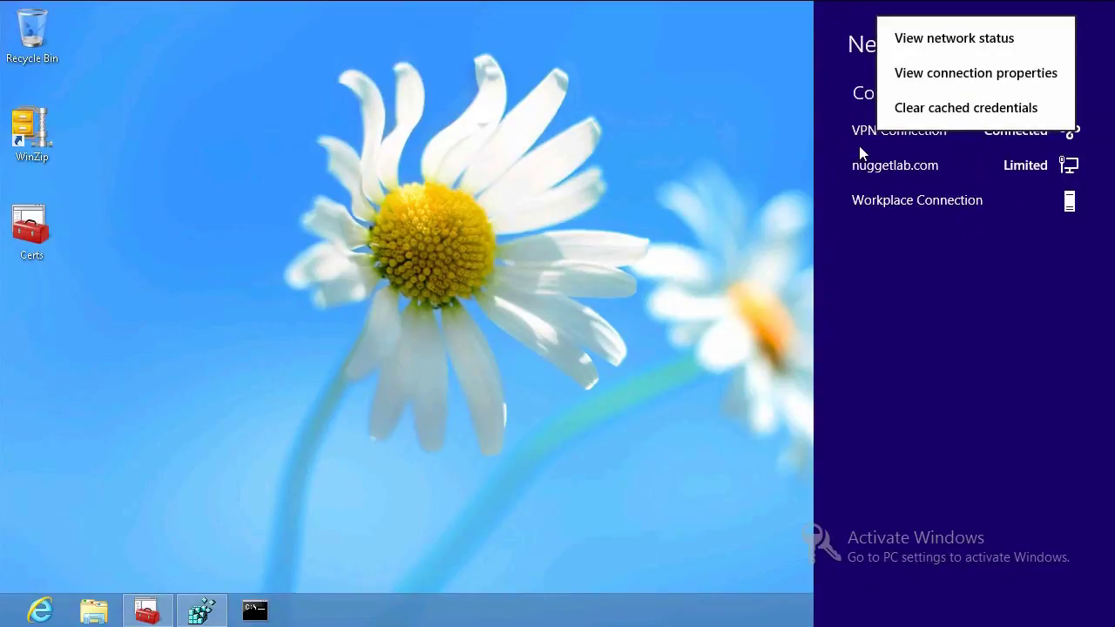
pyautogui.click(933, 72)
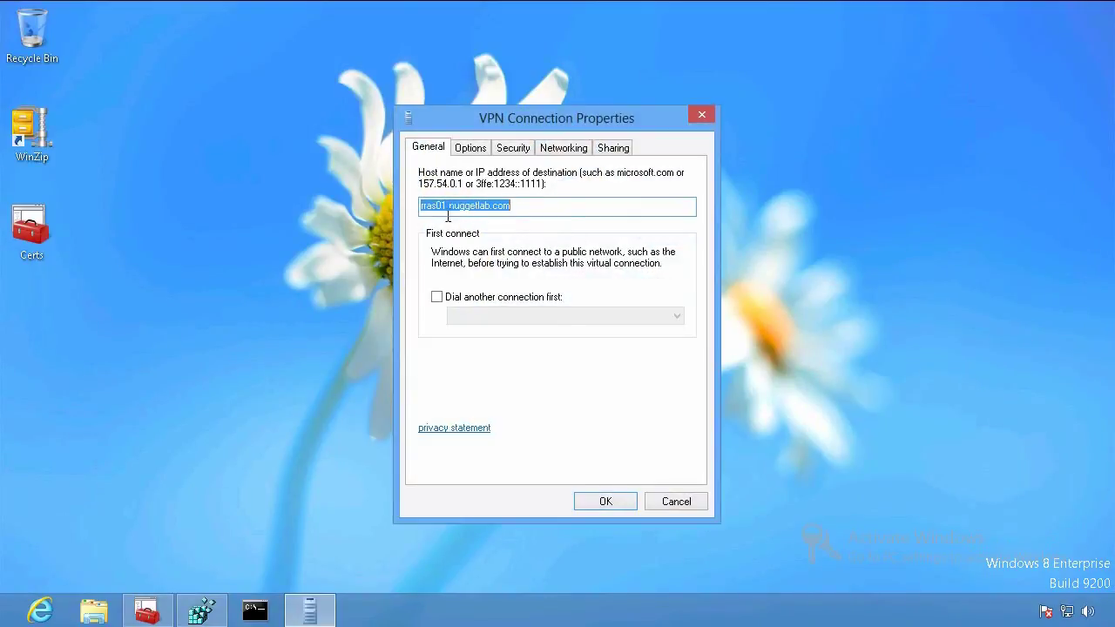
pyautogui.click(523, 154)
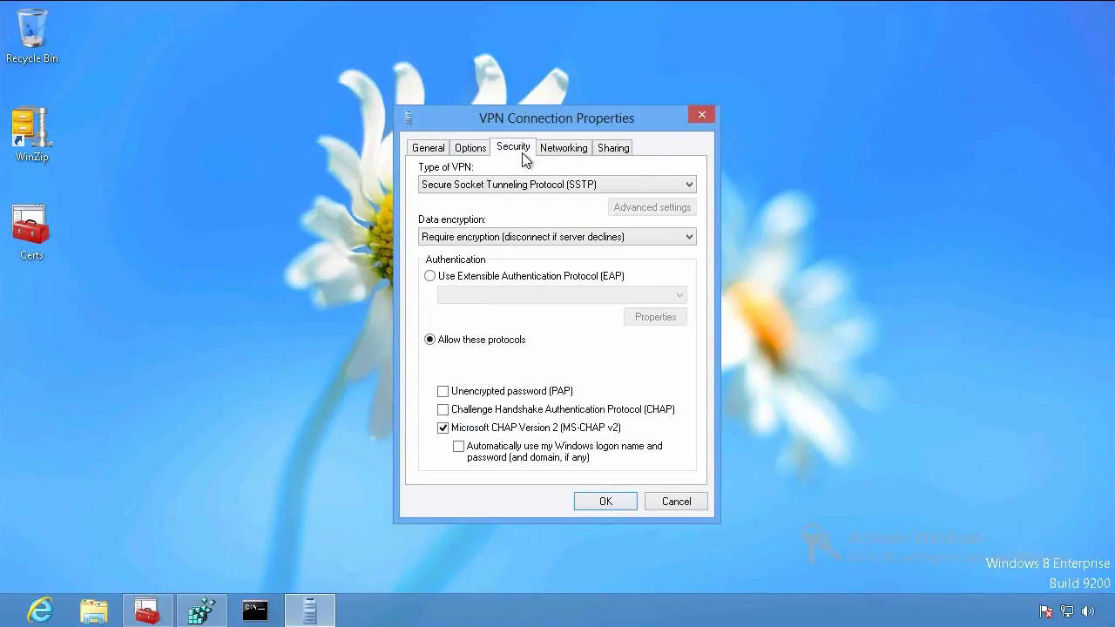
pyautogui.click(573, 187)
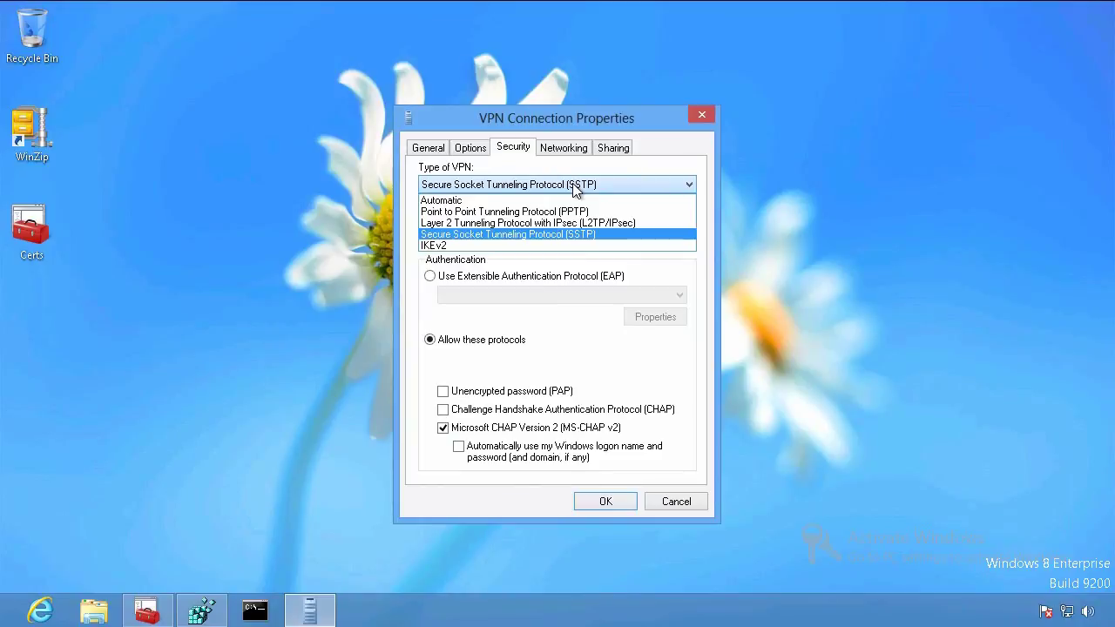
pyautogui.click(573, 187)
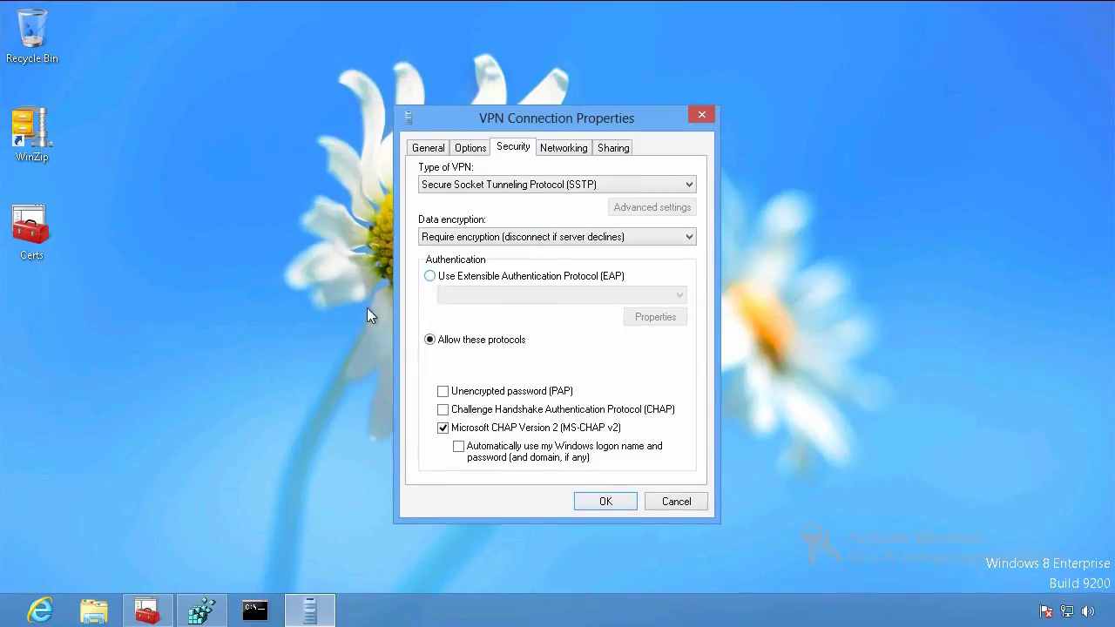
pyautogui.click(676, 503)
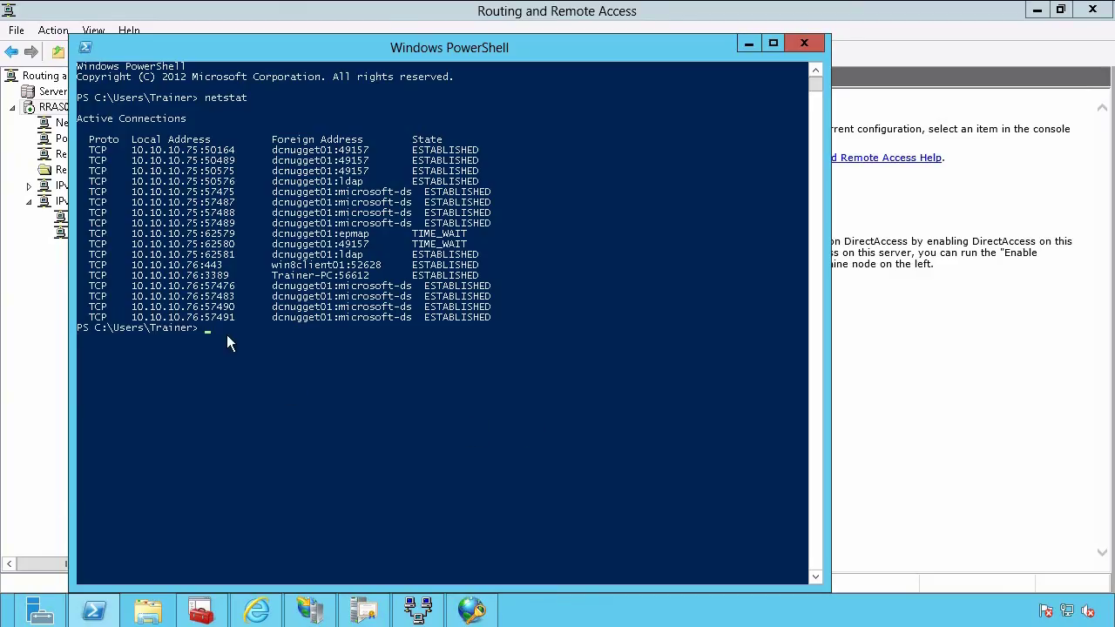
# In the server's PowerShell netstat output, highlight the win8client01 connection on local port 443.
pyautogui.click(293, 410)
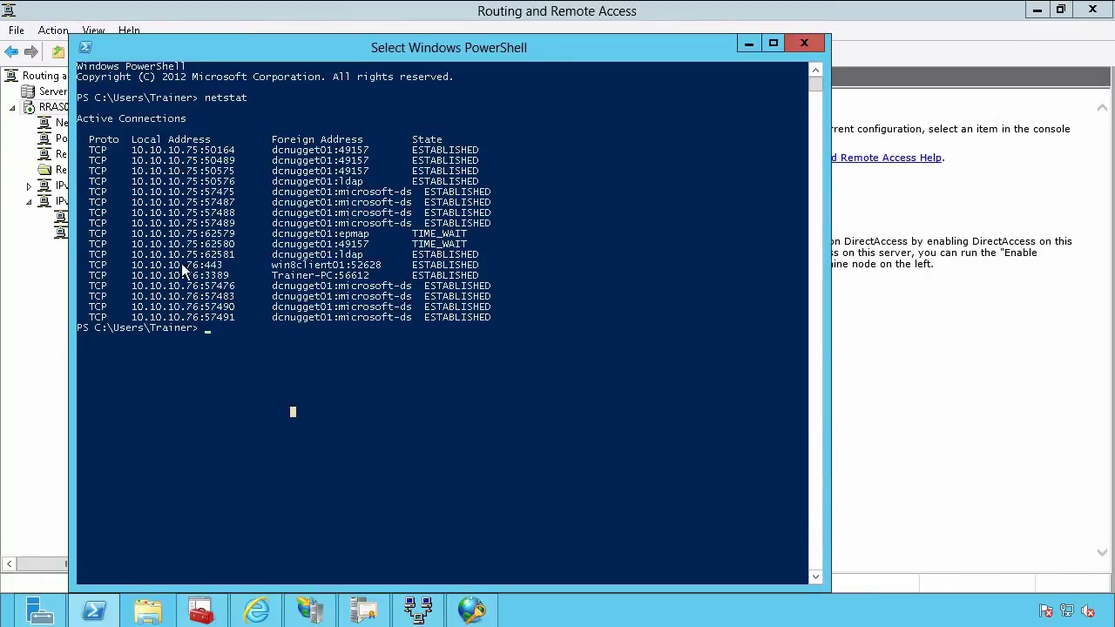
pyautogui.moveTo(92, 266); pyautogui.dragTo(409, 266)
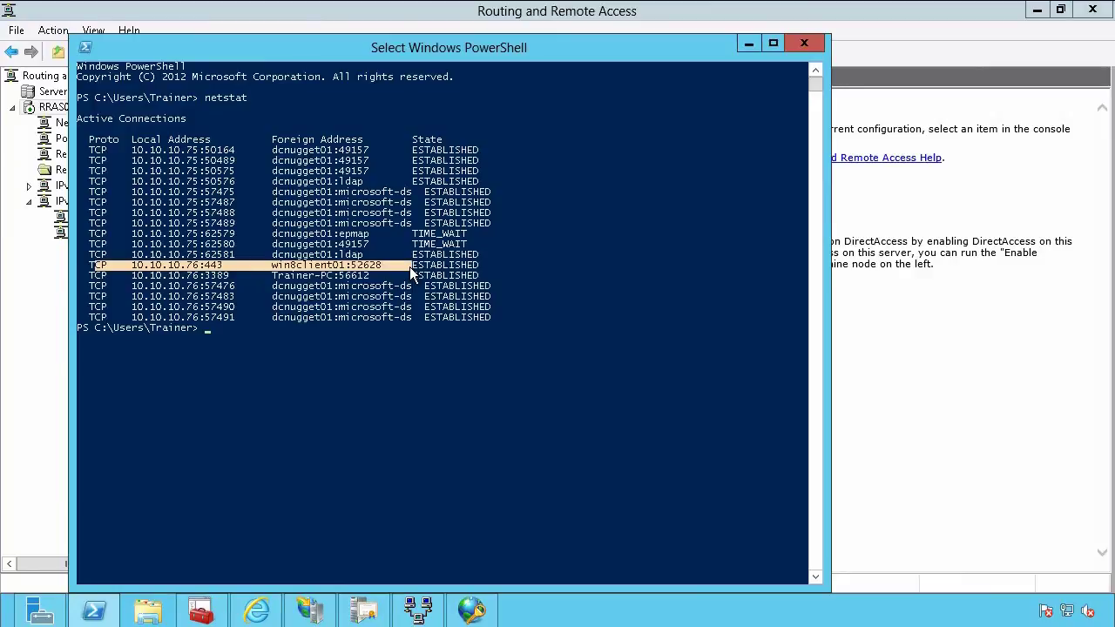